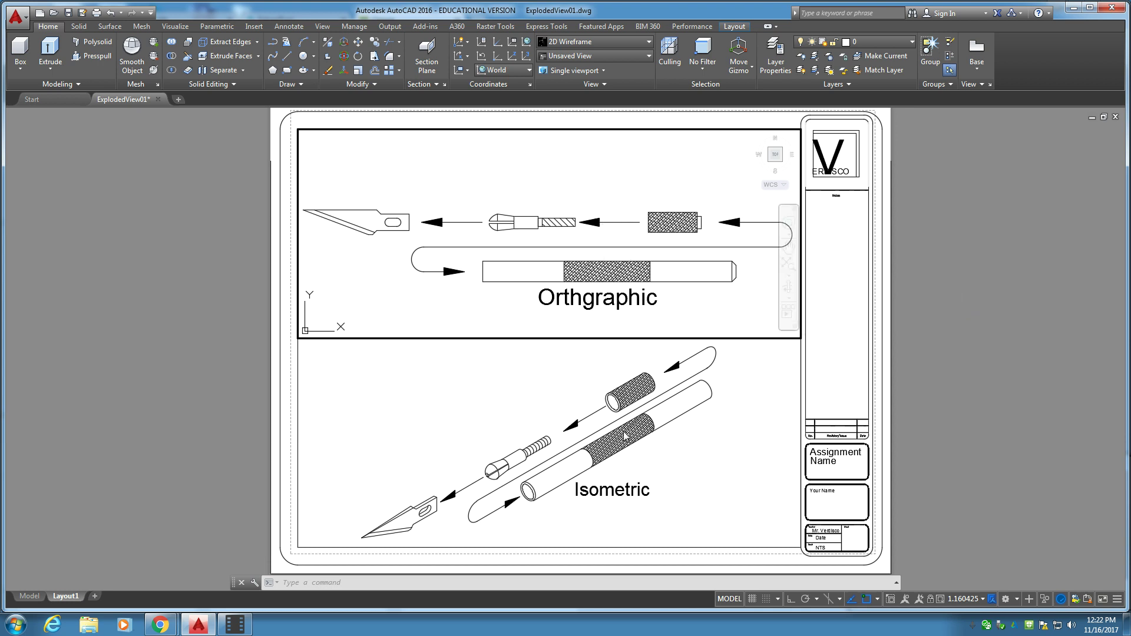
Step: Leave the orthographic viewport so Layout1 works in paper space
left_click(722, 600)
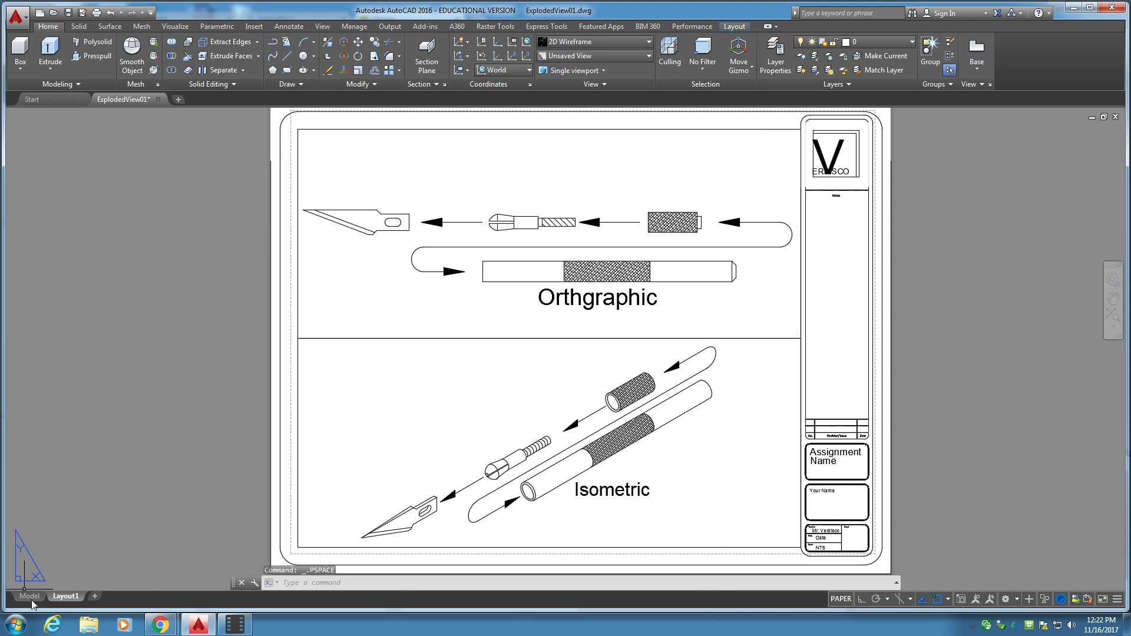
Step: Go to the empty Model tab and switch to the Drafting & Annotation workspace
left_click(31, 597)
mouse_move(435, 327)
middle_mouse_down()
mouse_move(542, 302)
mouse_move(501, 343)
mouse_move(443, 350)
mouse_move(437, 379)
mouse_move(300, 540)
middle_mouse_up()
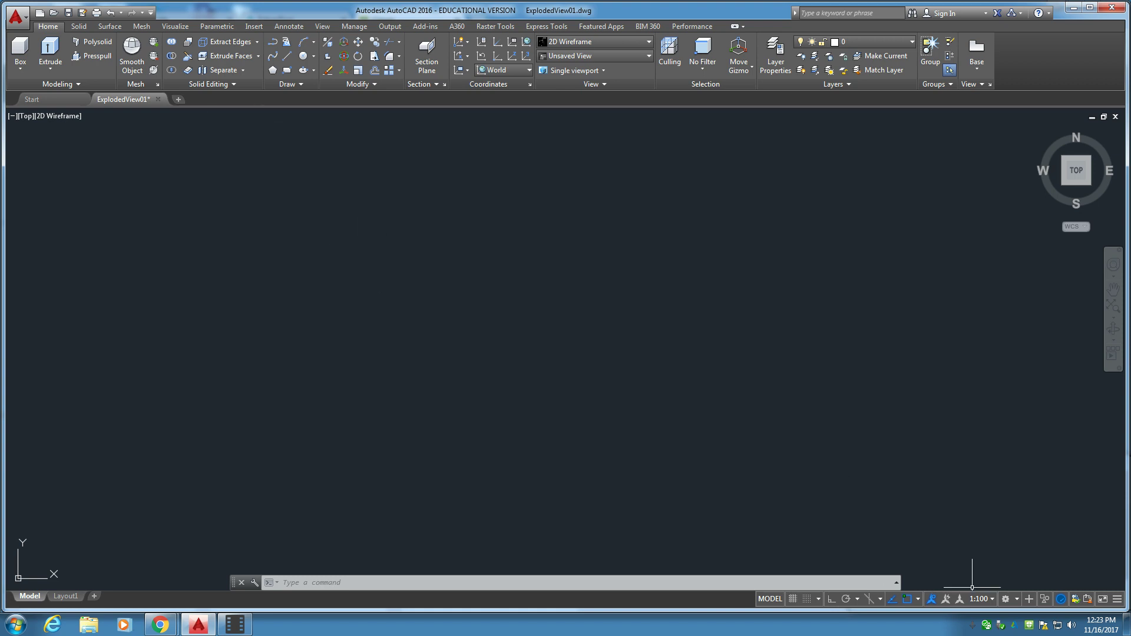
left_click(1016, 599)
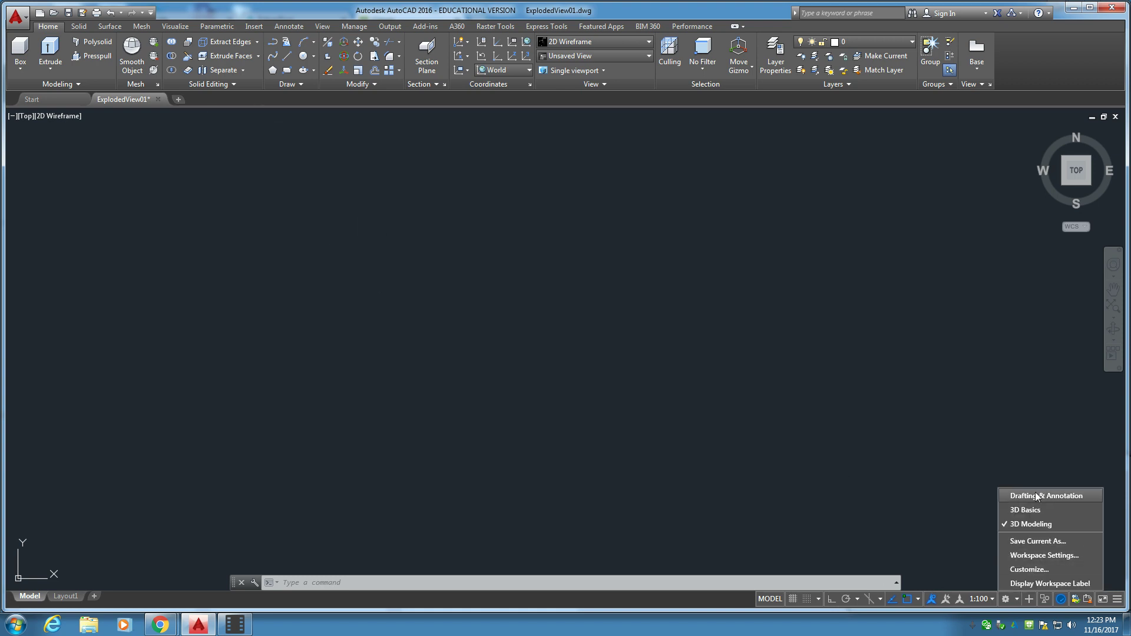
left_click(1061, 496)
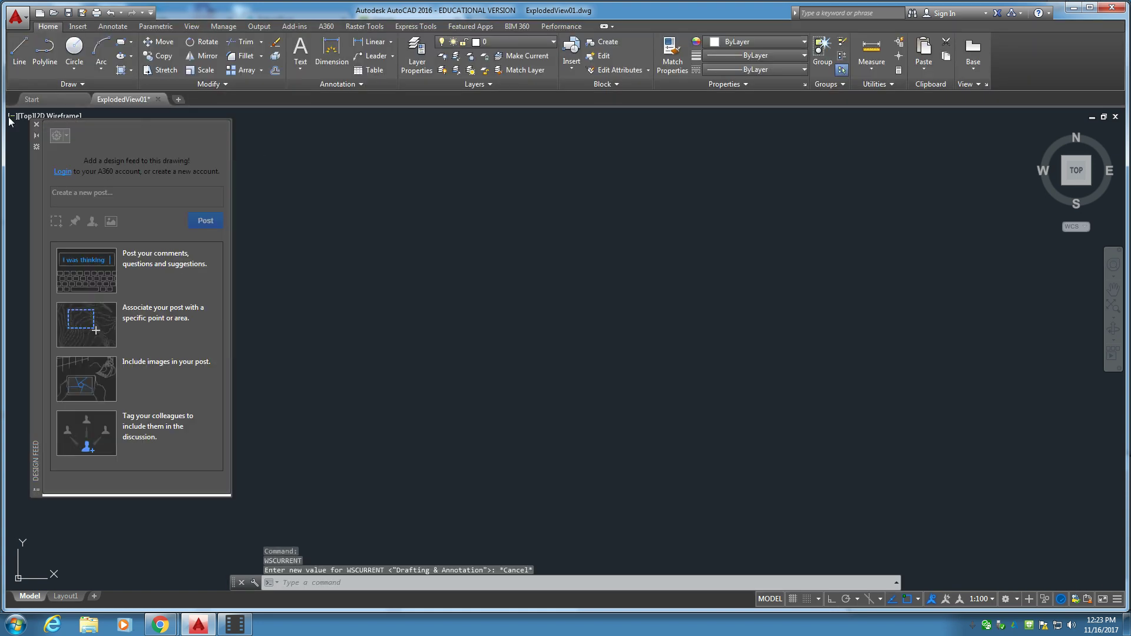
Step: Close Design Feed and, with Ortho on, draw the 3-13/16 top edge
left_click(37, 126)
left_click(21, 50)
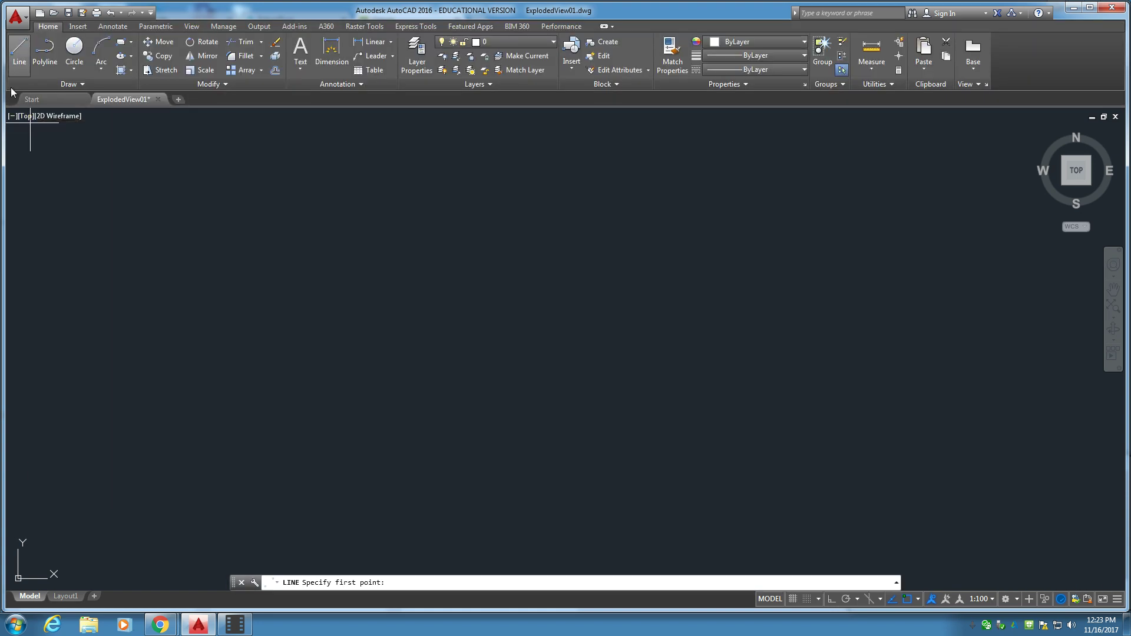
left_click(287, 278)
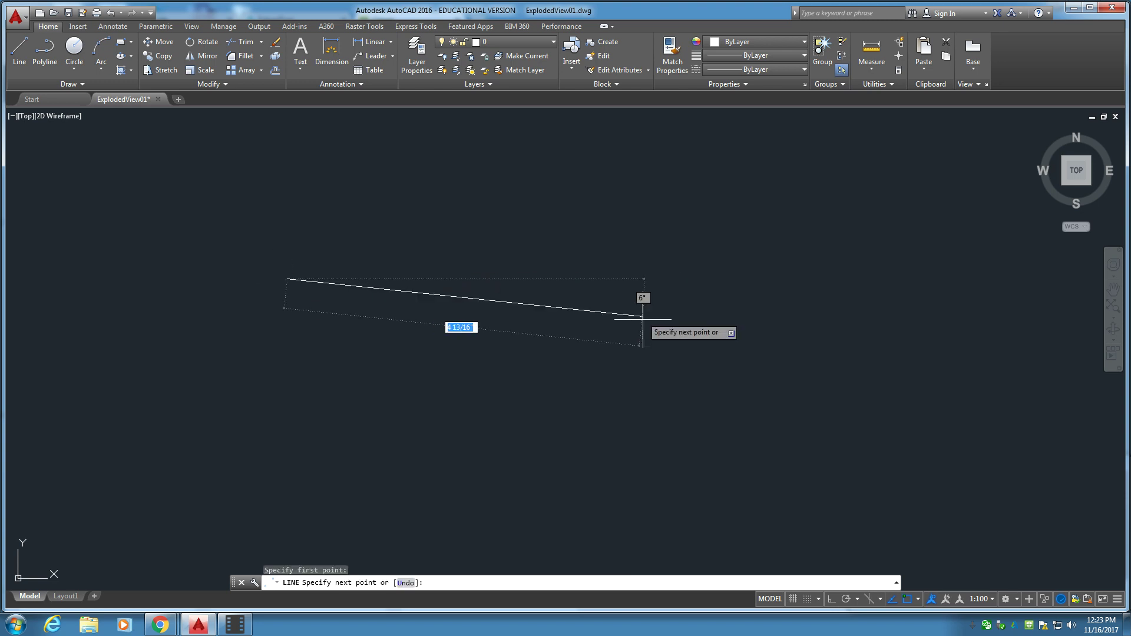
key("F8")
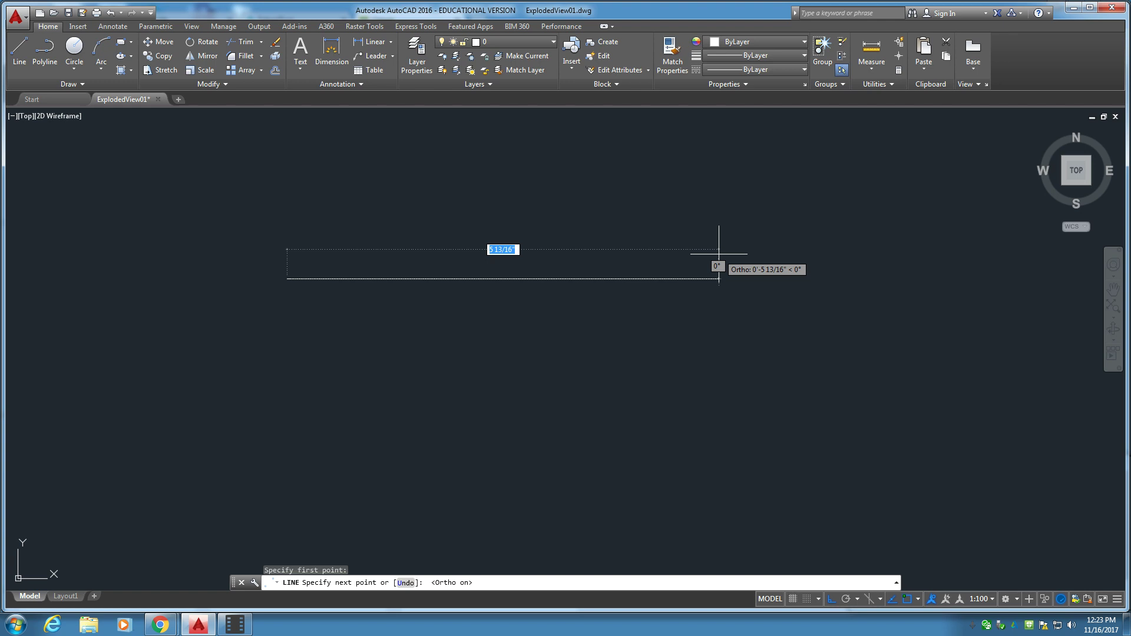
type("3-")
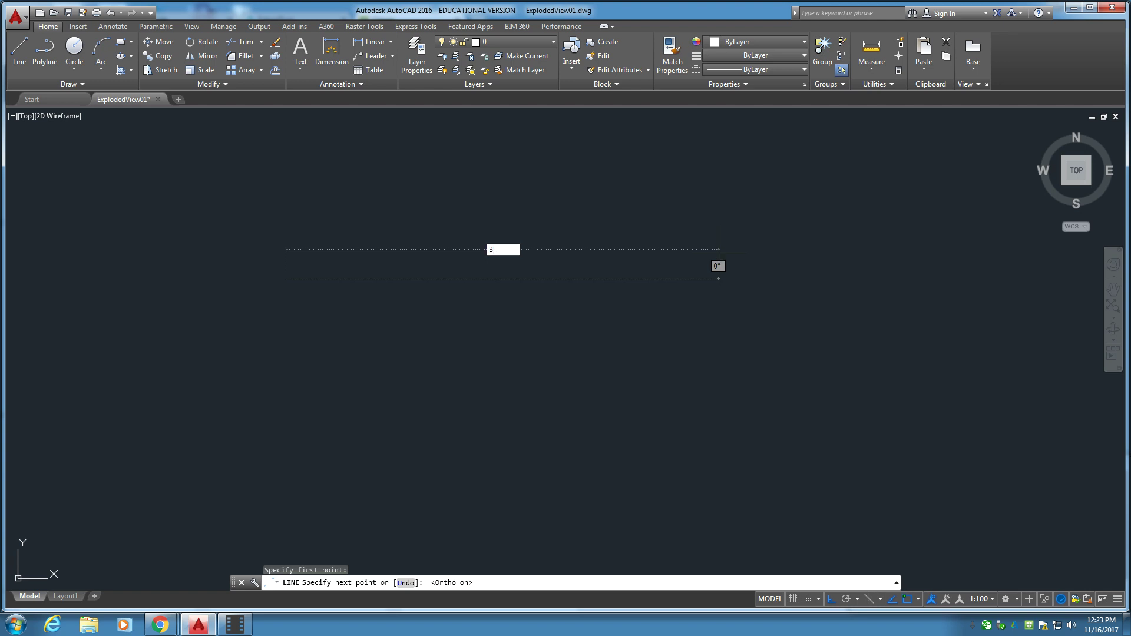
key("Return")
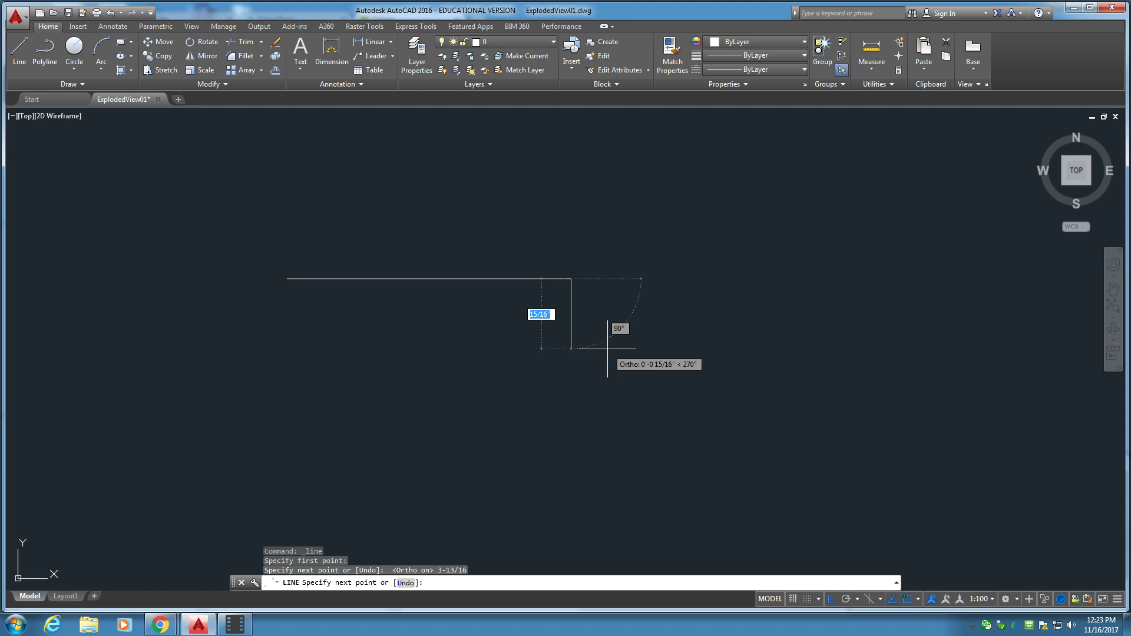
Step: Add the 5/16 right edge and close the rectangle back at its starting corner
type("5/16")
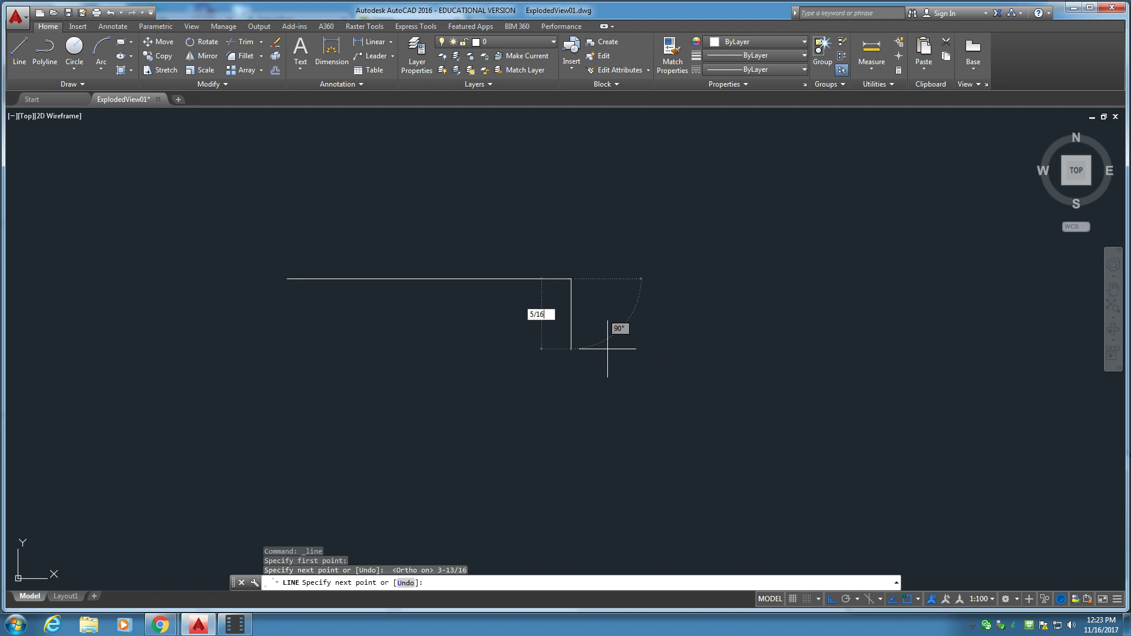
key("Return")
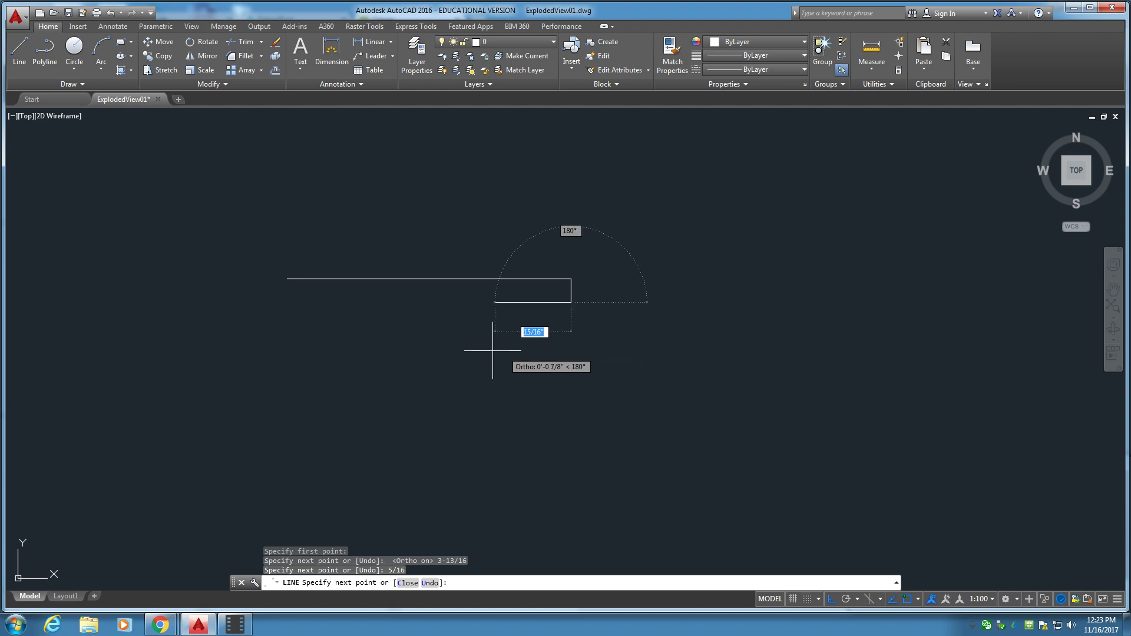
scroll(377, 312, "up", 2)
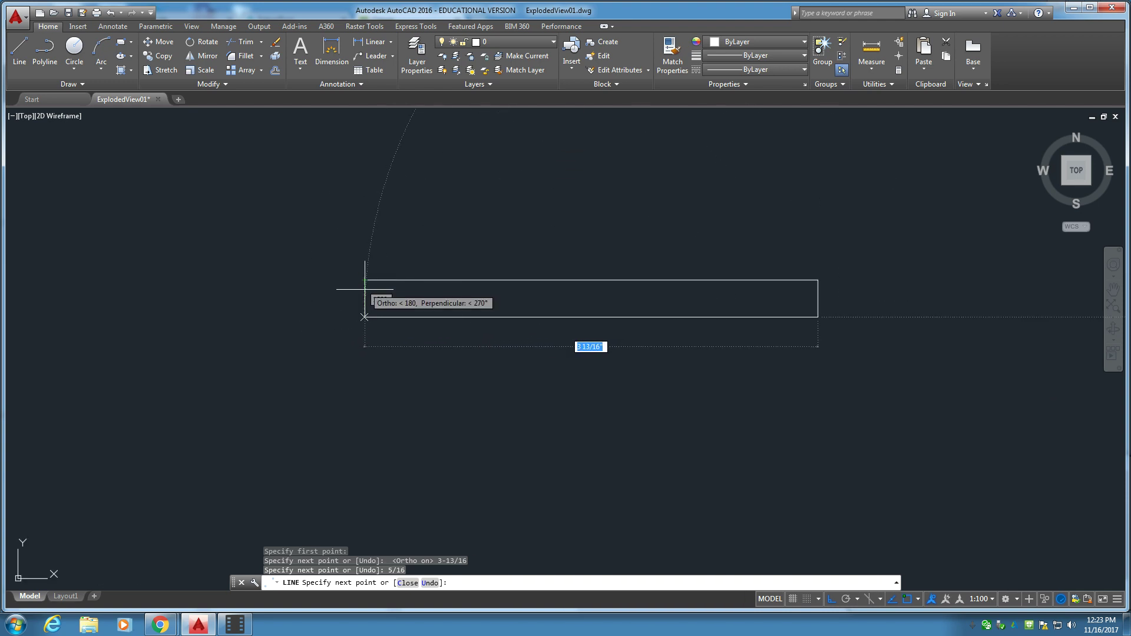
left_click(365, 317)
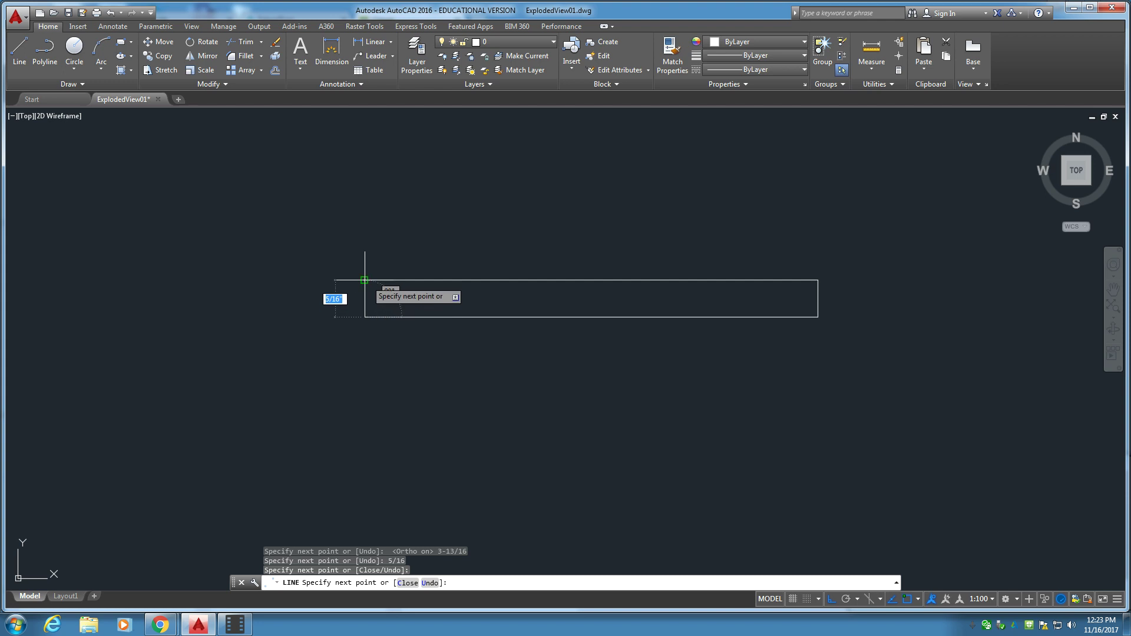
left_click(366, 280)
key("Return")
middle_click_drag(666, 330, 646, 330)
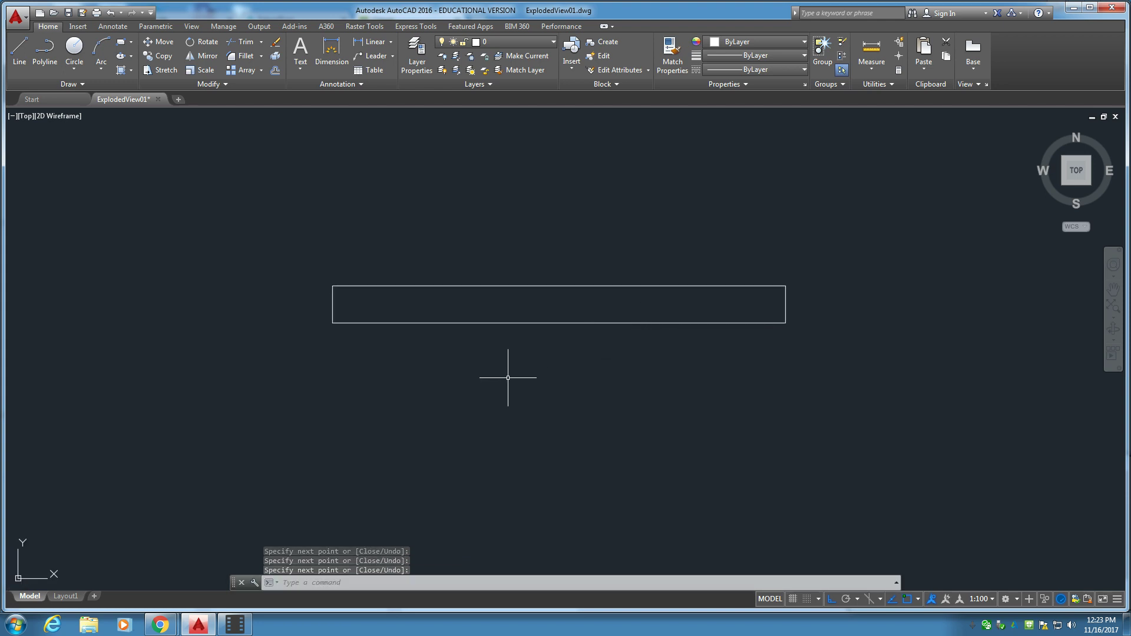
left_click(80, 595)
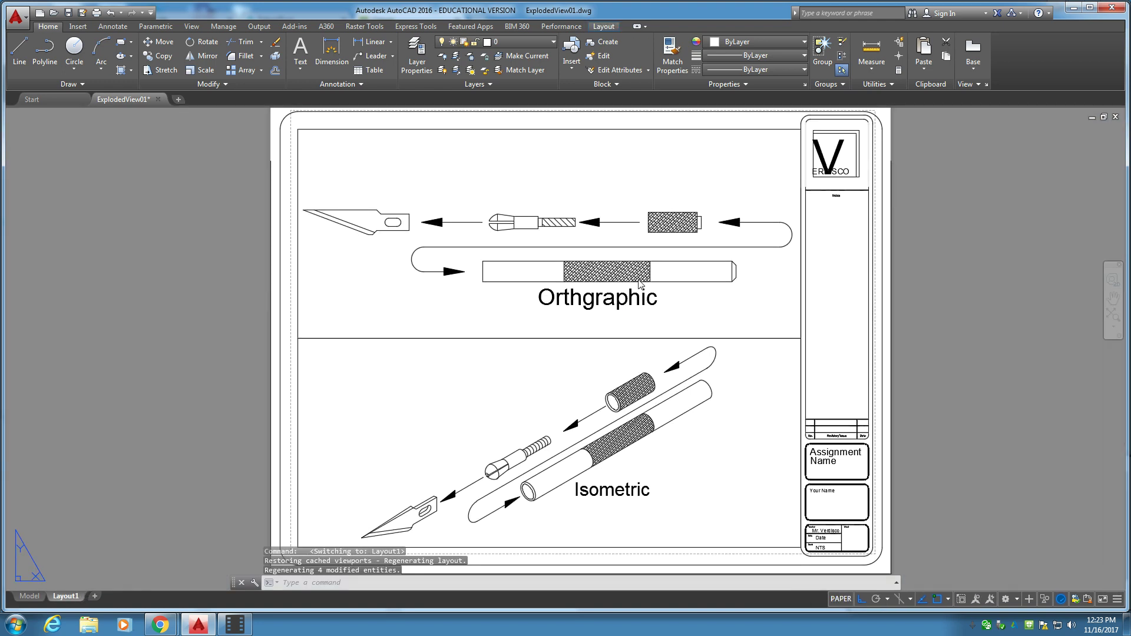
left_click(753, 276)
scroll(753, 275, "up", 4)
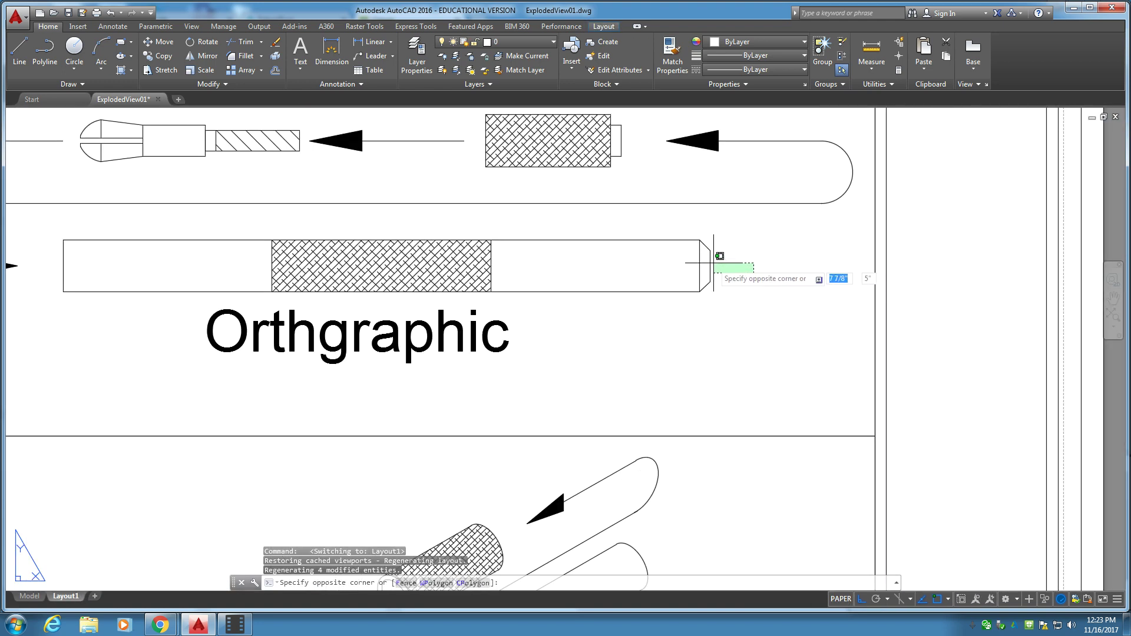
key("Escape")
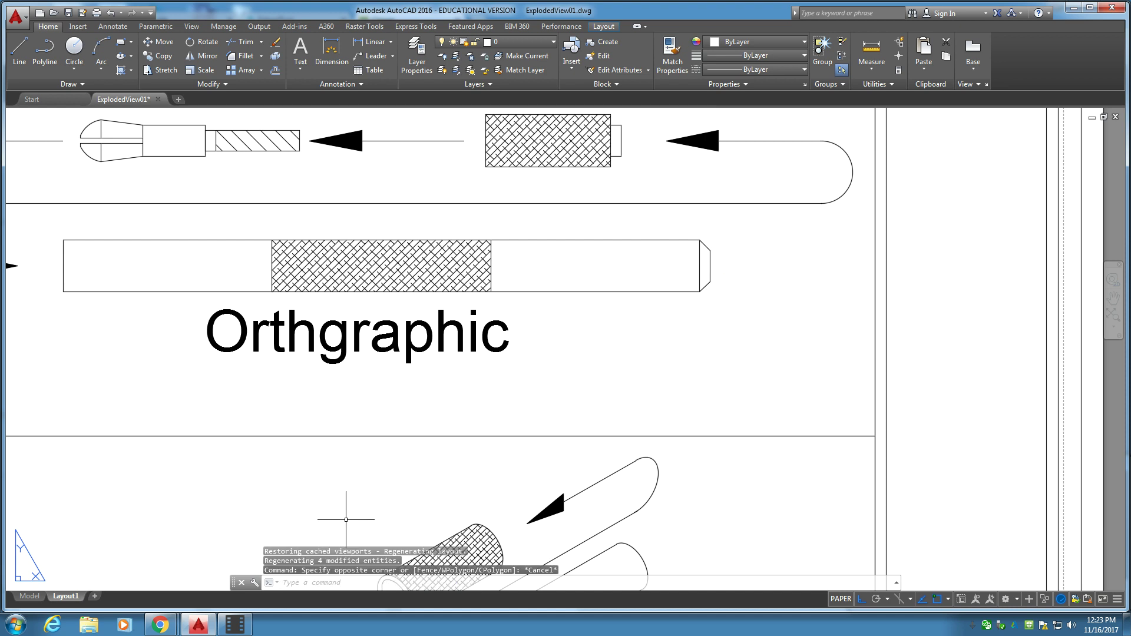
mouse_move(200, 630)
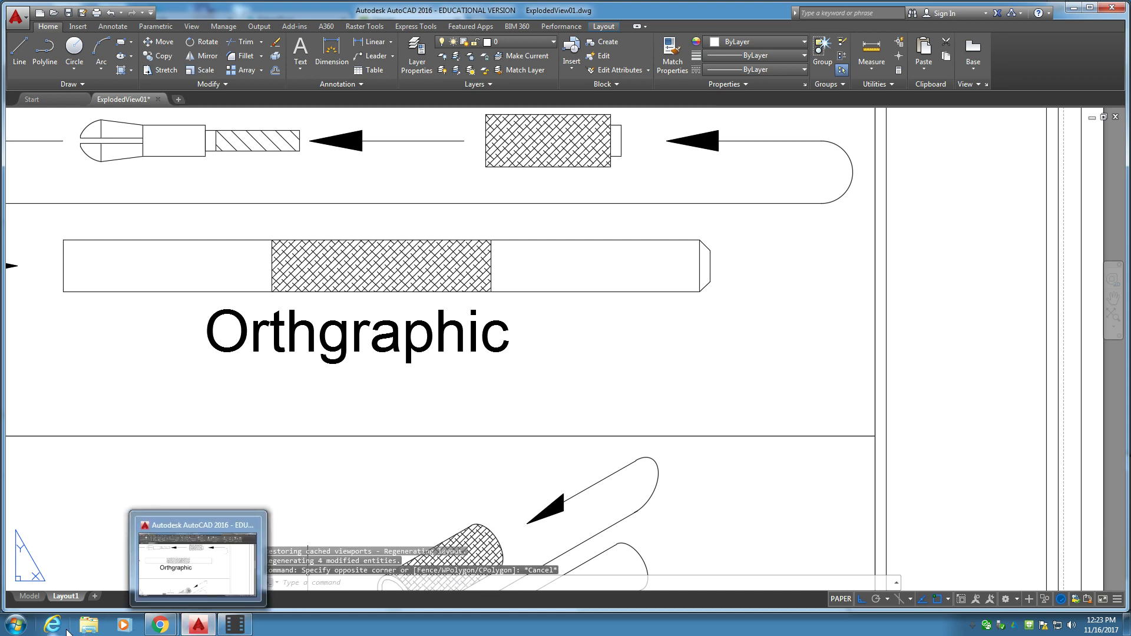
left_click(29, 596)
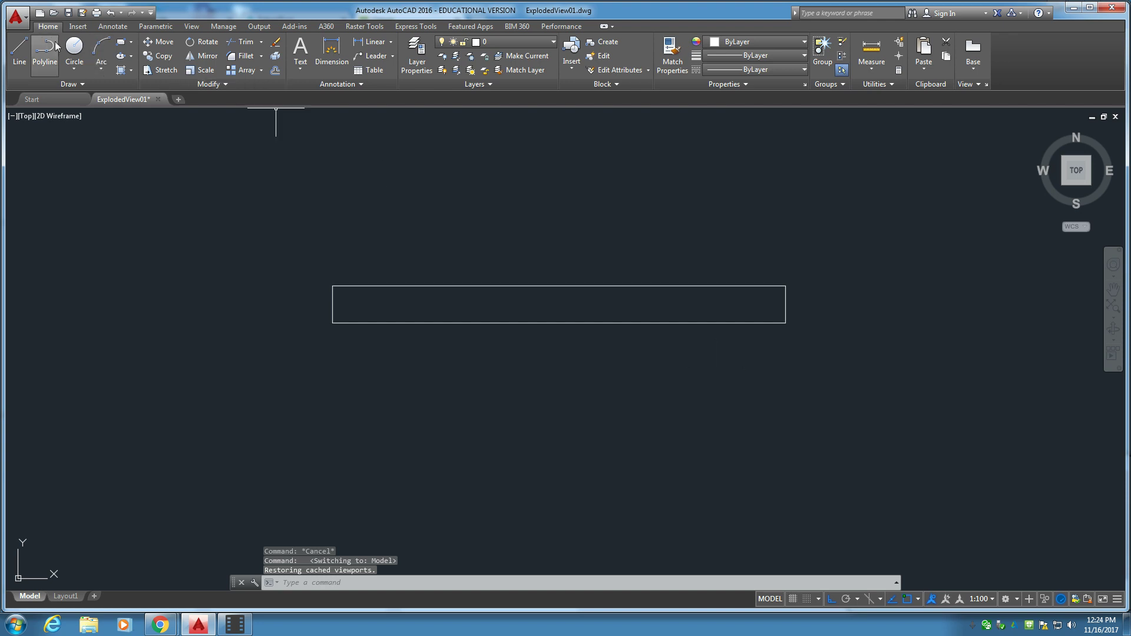
Step: Draw a separate 3/16 vertical line to the right of the rectangle
left_click(20, 50)
left_click(864, 280)
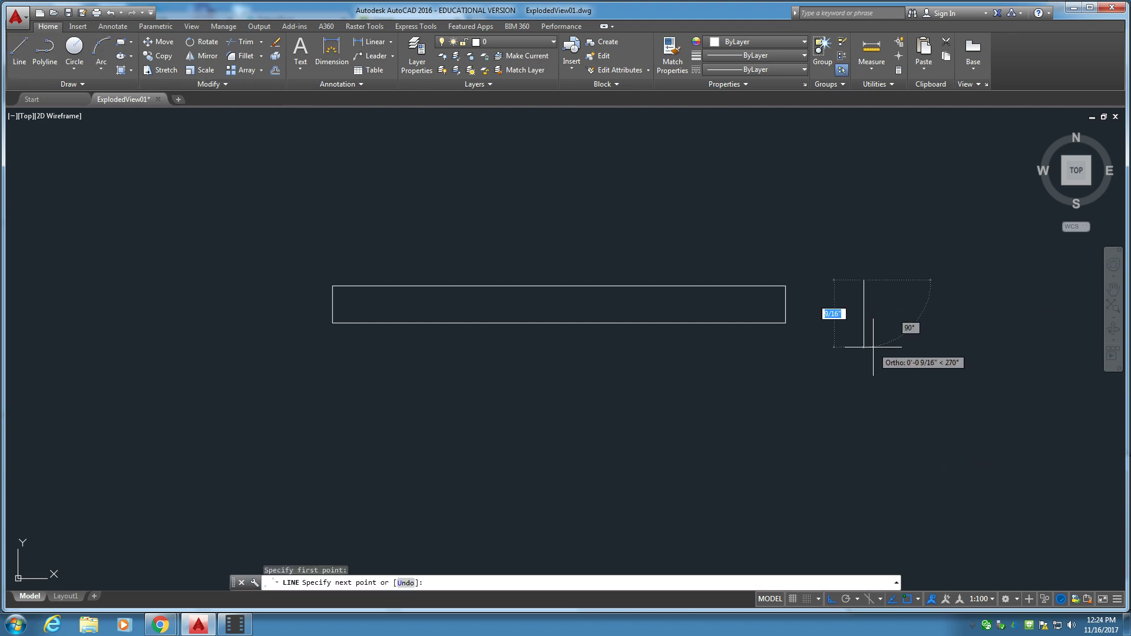
type("3")
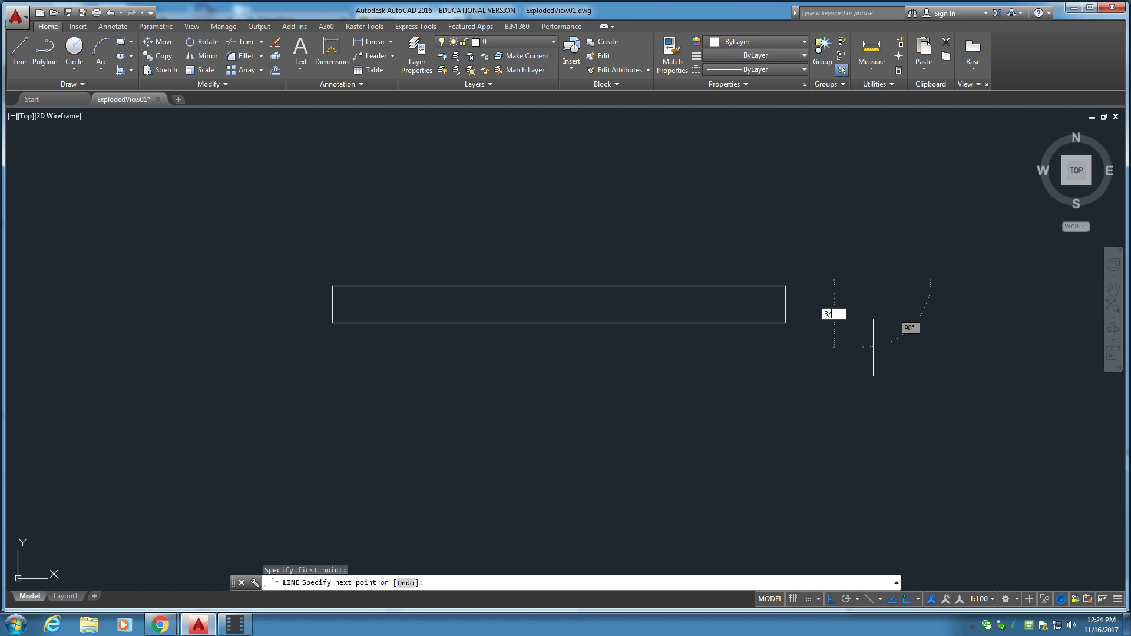
type("/16")
key("Return")
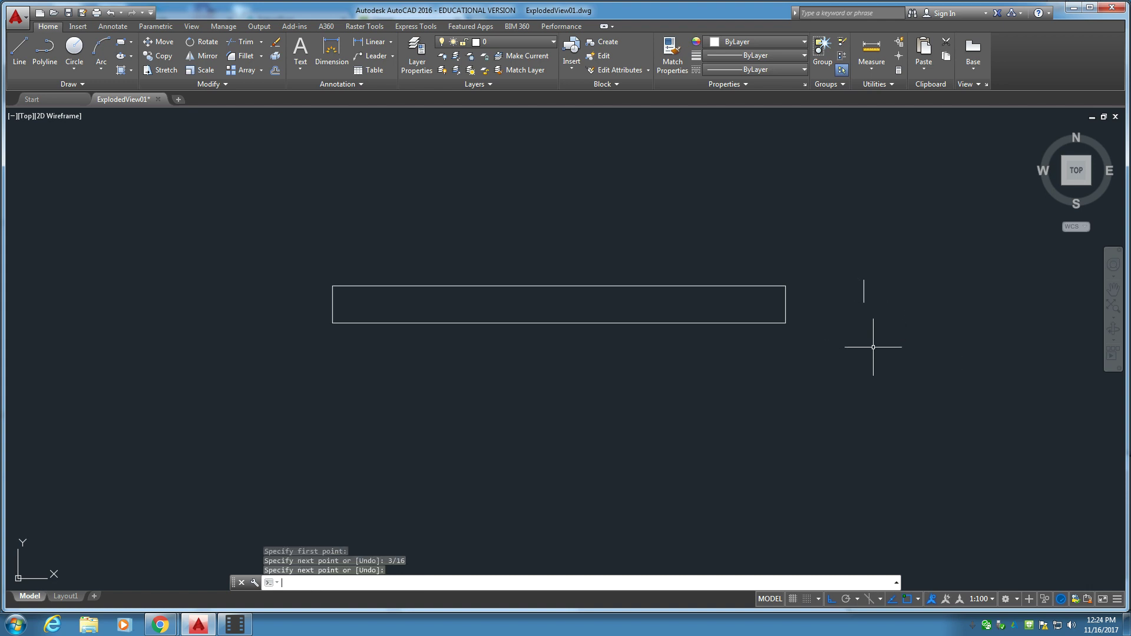
key("Return")
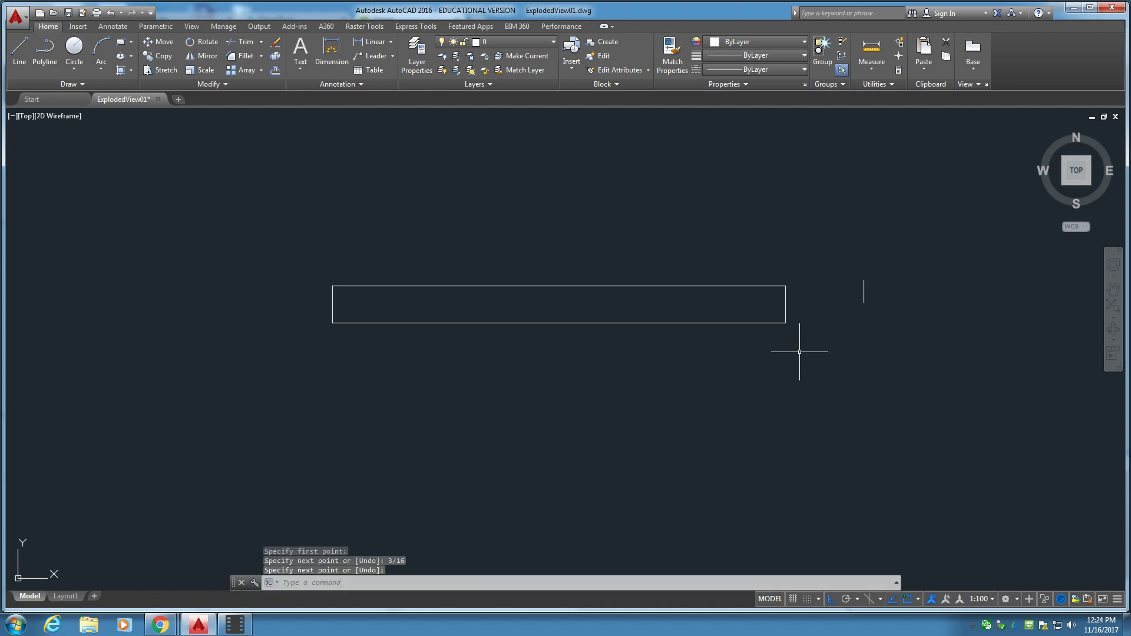
Step: Draw a 1/16 horizontal line extending from the rectangle's right edge
left_click(19, 50)
left_click(786, 304)
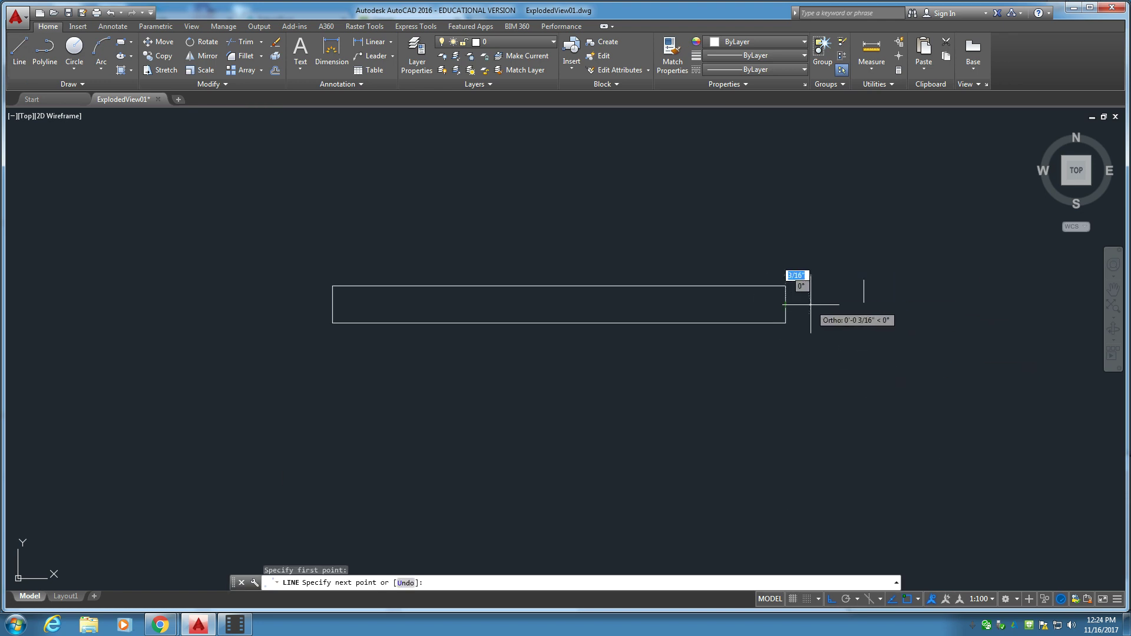
type("1/16")
key("Return")
key("Return")
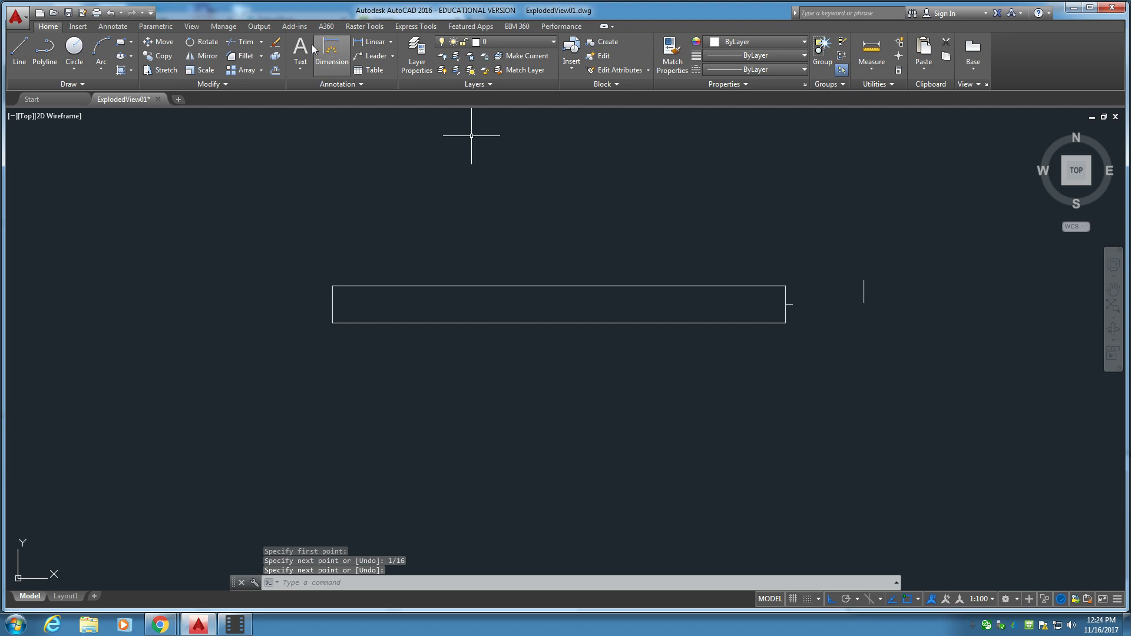
Step: Move the 3/16 vertical line next to the rectangle's right end
left_click(157, 42)
left_click(852, 247)
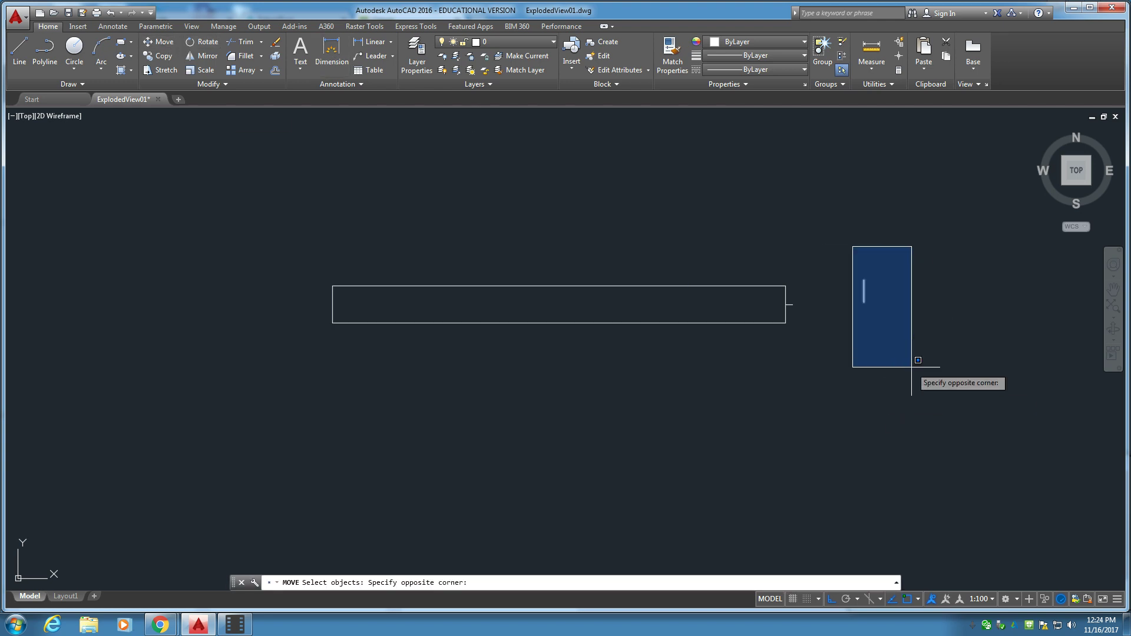
left_click(911, 367)
scroll(889, 245, "up", 6)
middle_click_drag(787, 444, 969, 230)
left_click(913, 297)
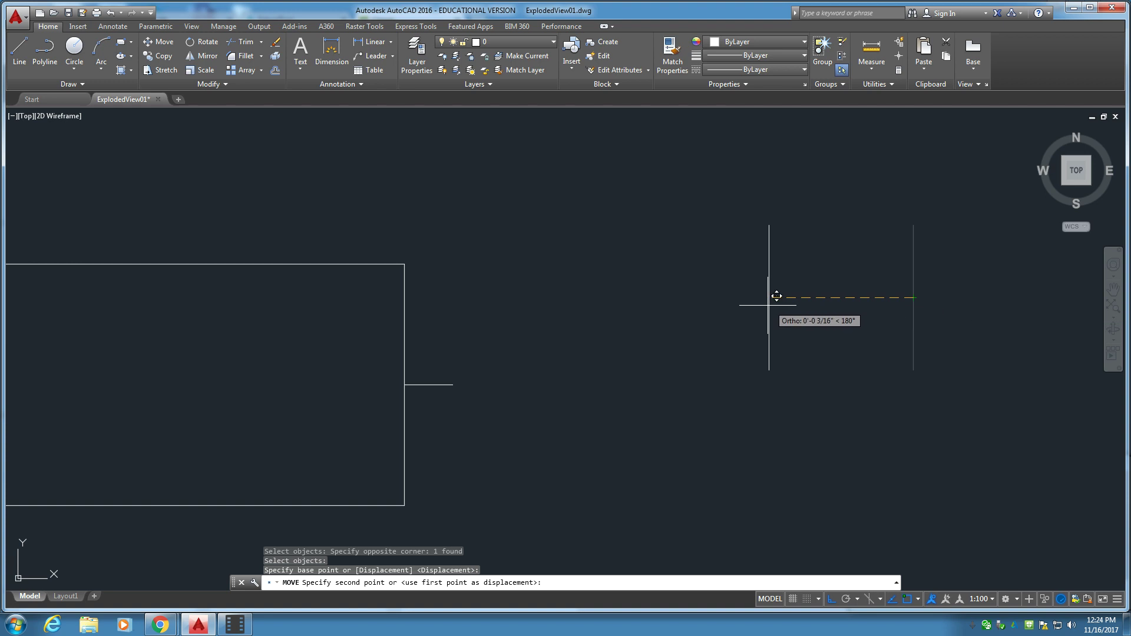
left_click(454, 381)
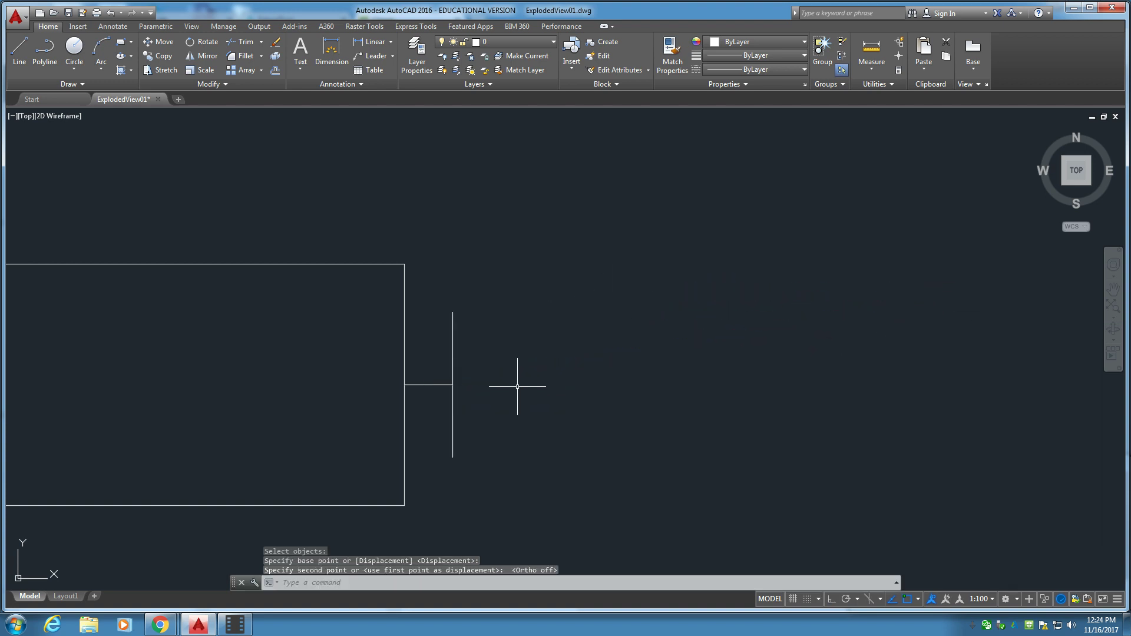
scroll(536, 378, "up", 2)
Step: Draw 45° chamfer lines from the top-right and bottom-right corners to the vertical line
left_click(19, 47)
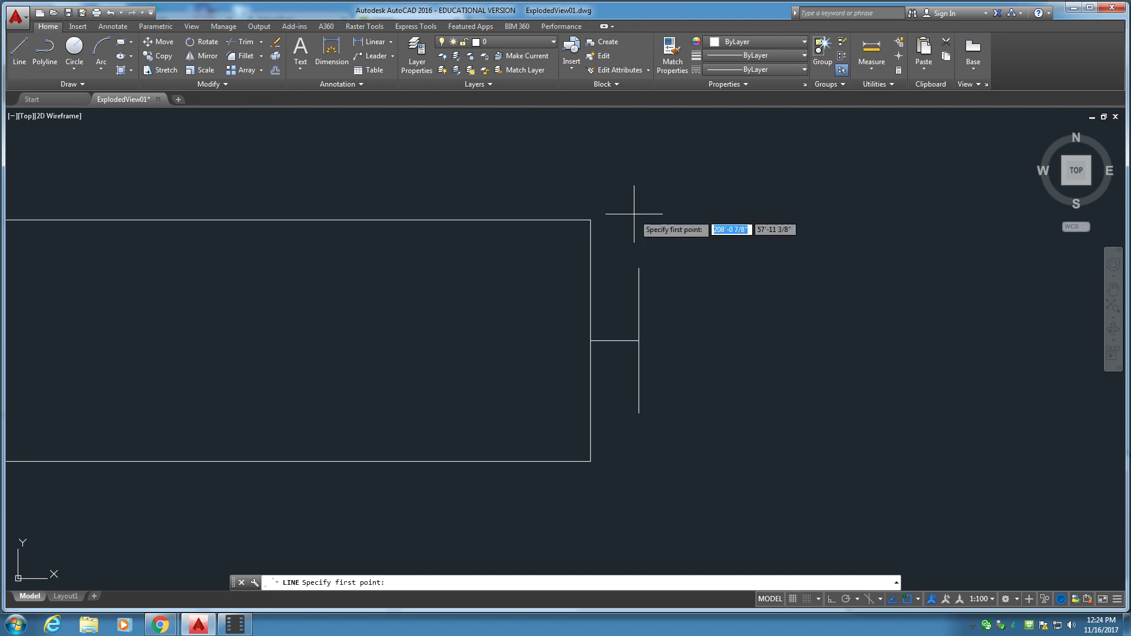
left_click(590, 220)
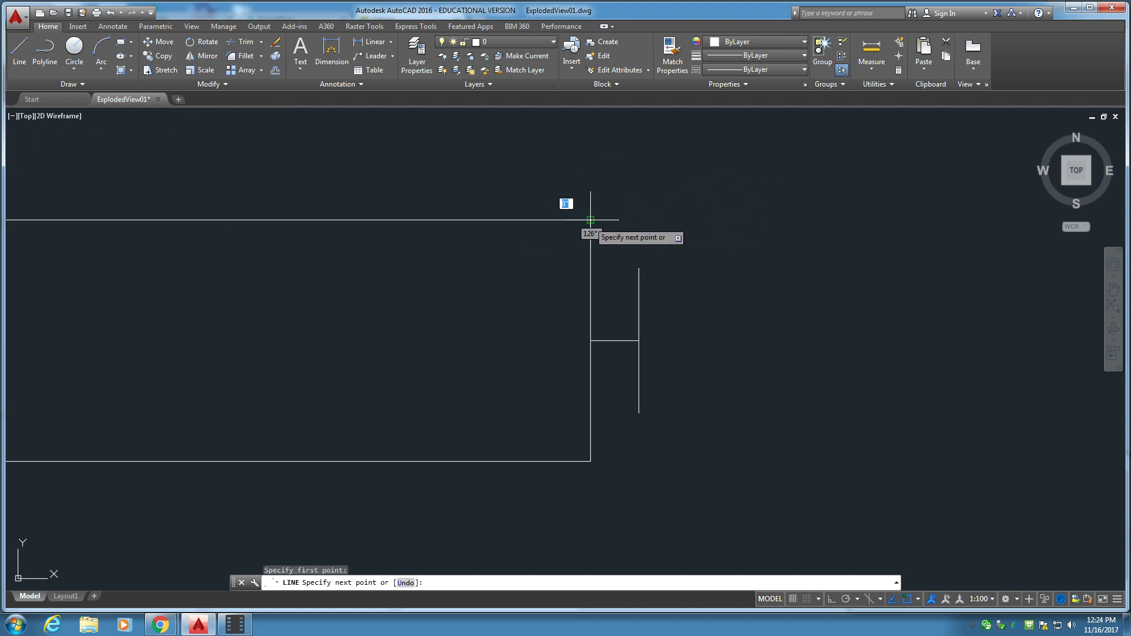
left_click(638, 268)
key("Return")
key("Return")
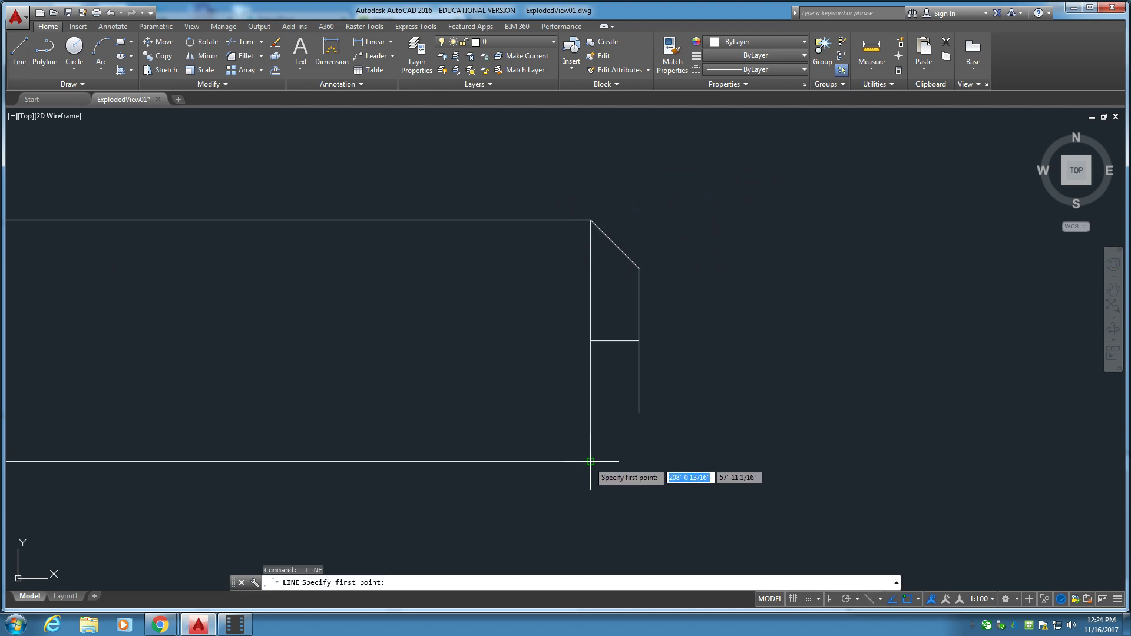
left_click(591, 461)
left_click(638, 413)
key("Return")
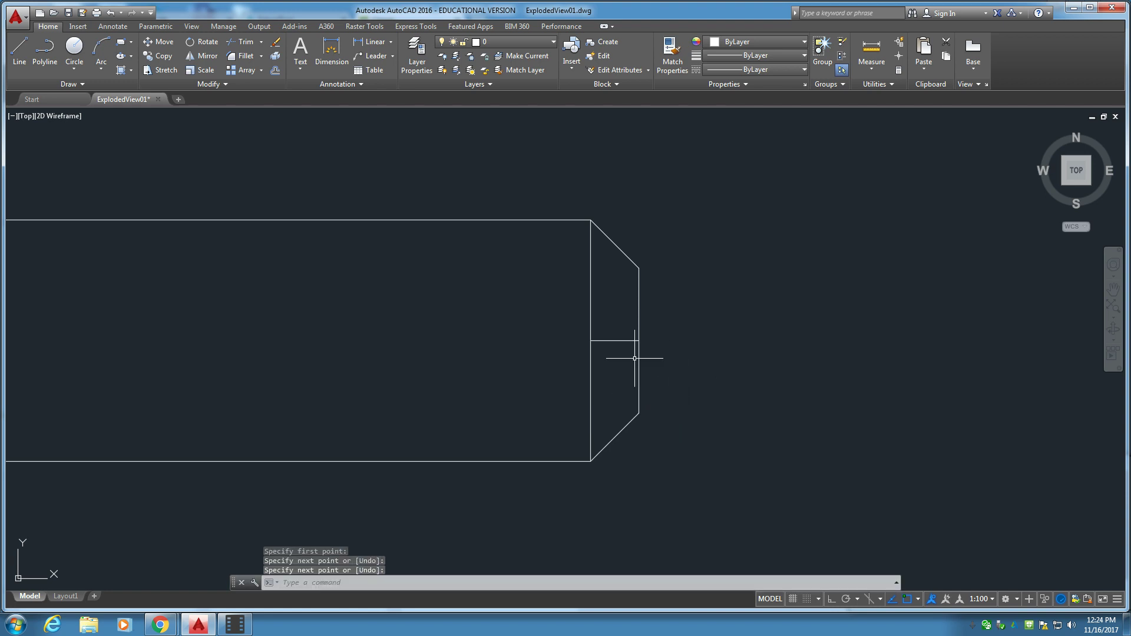
Step: Erase the short 1/16 horizontal helper line and zoom out
left_click(626, 355)
left_click(608, 315)
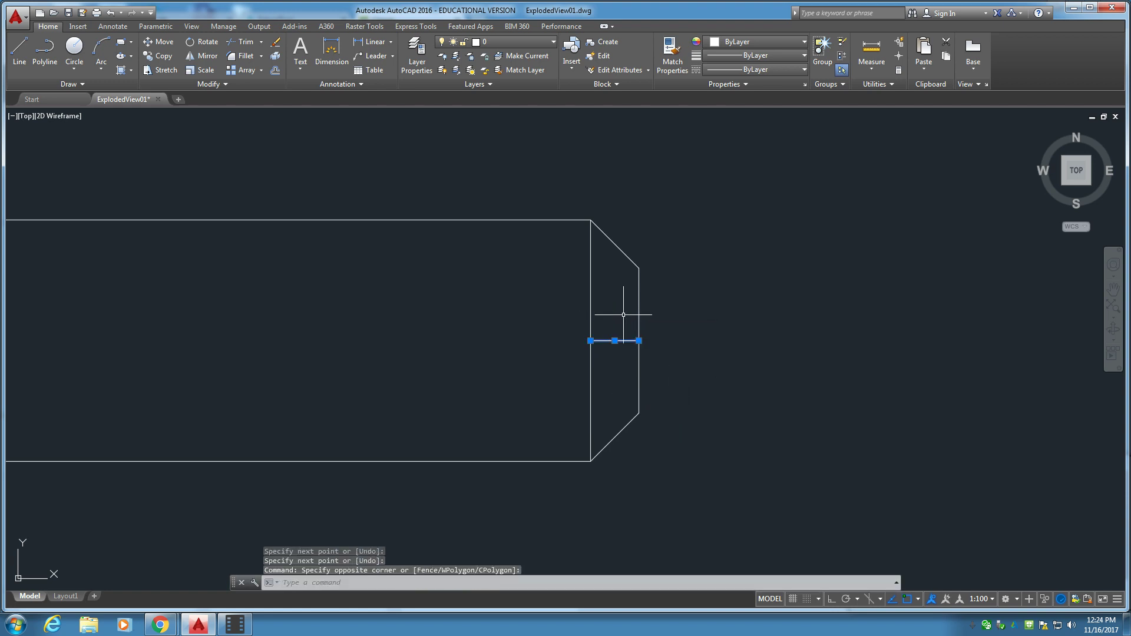
key("Delete")
scroll(623, 314, "down", 6)
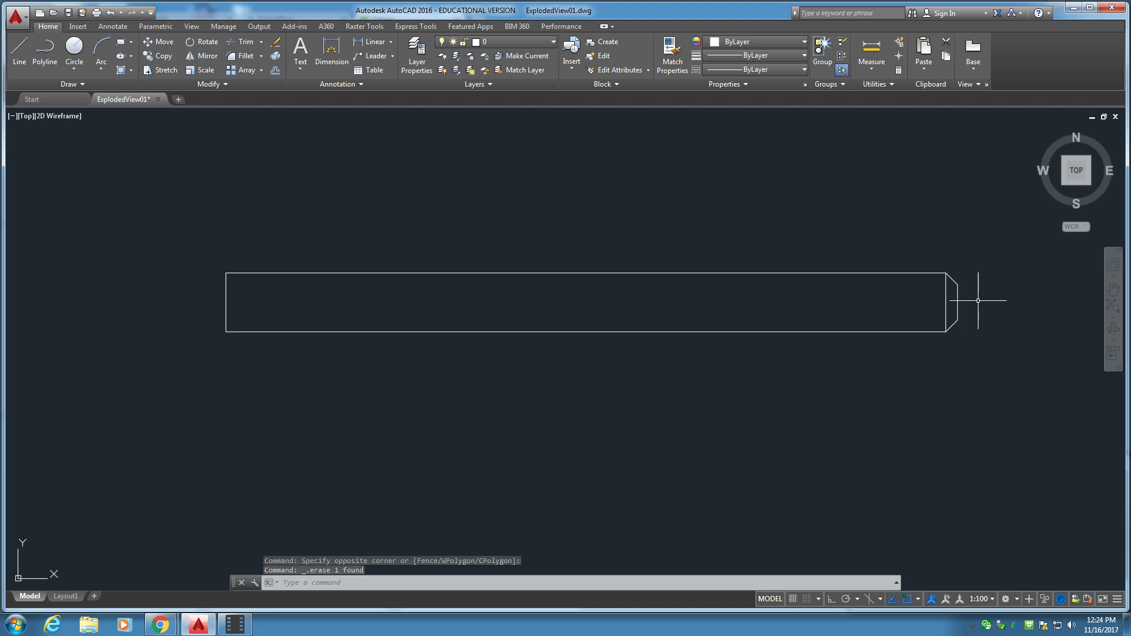
left_click(70, 596)
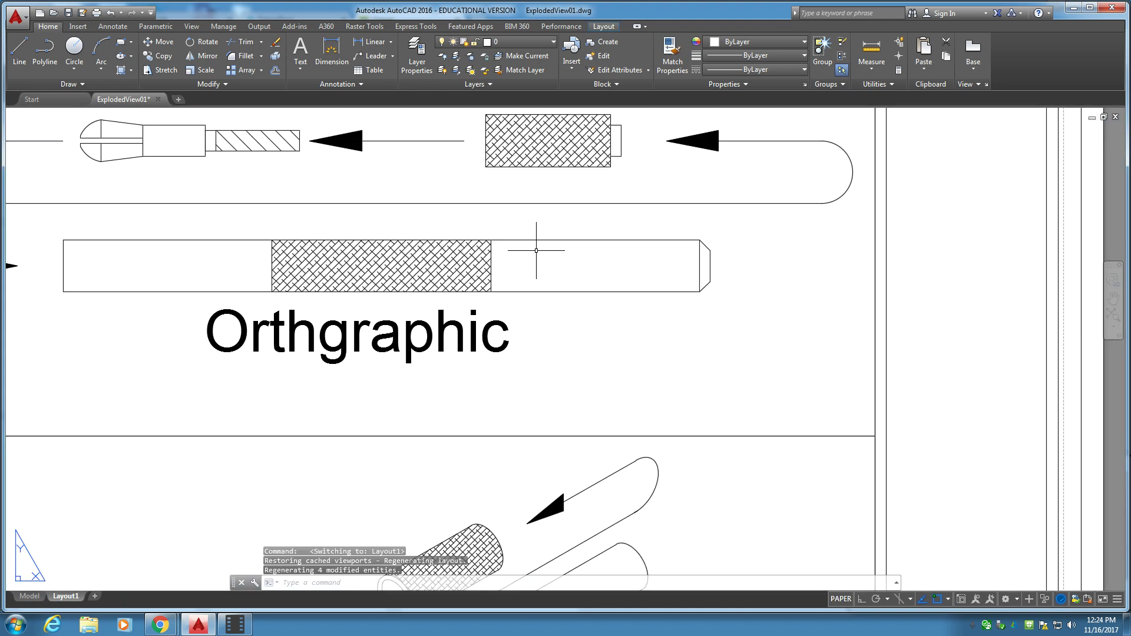
middle_click_drag(535, 247, 719, 307)
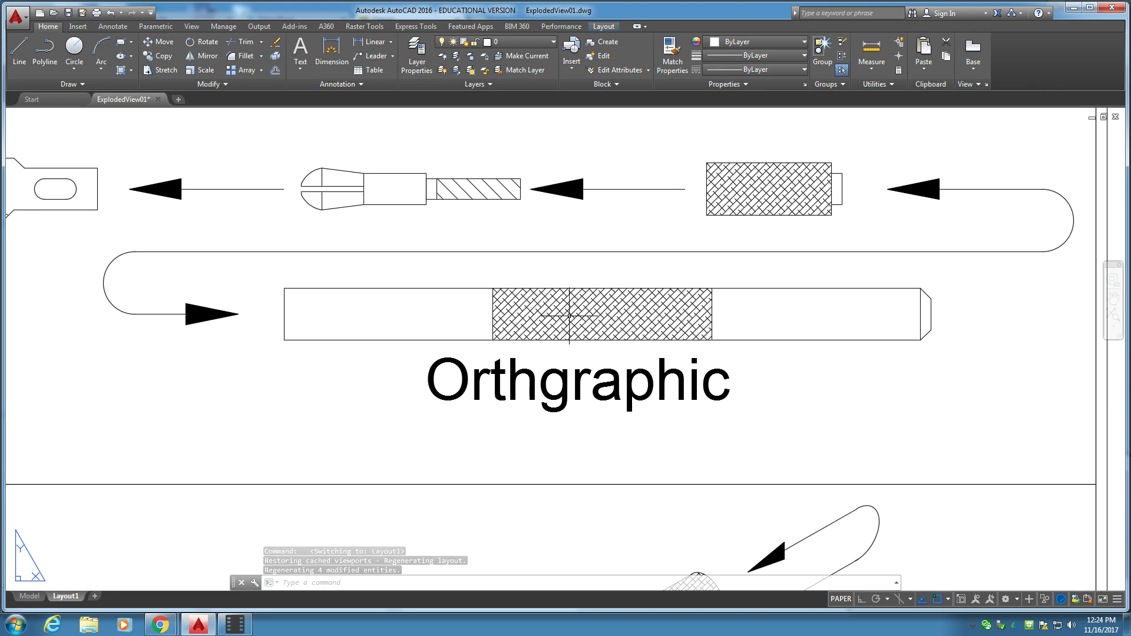
mouse_move(165, 628)
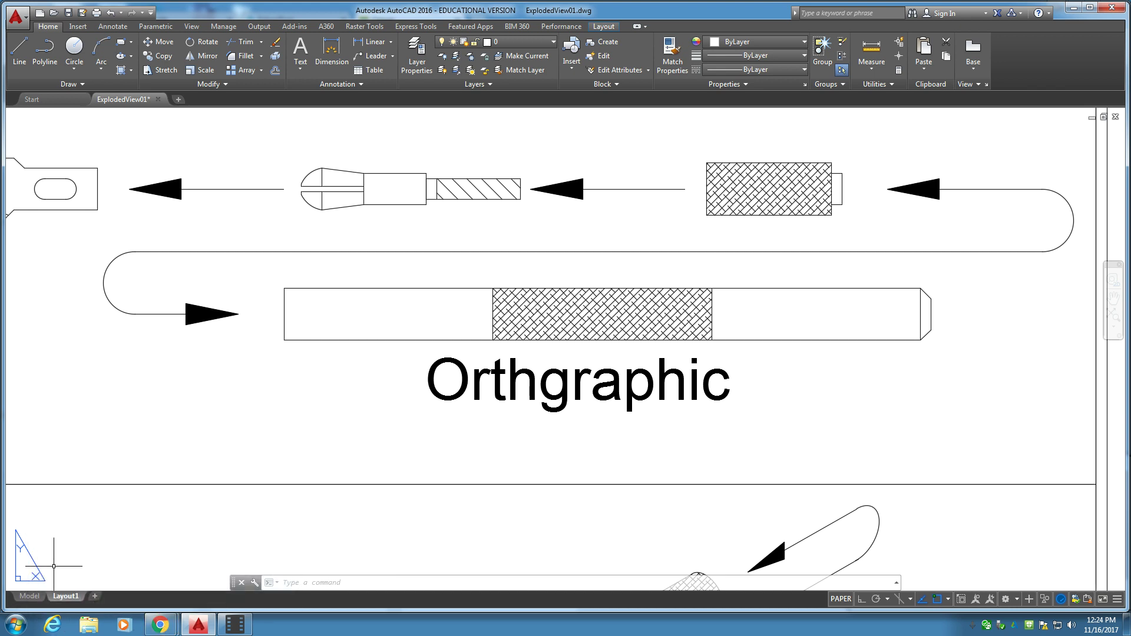
left_click(28, 596)
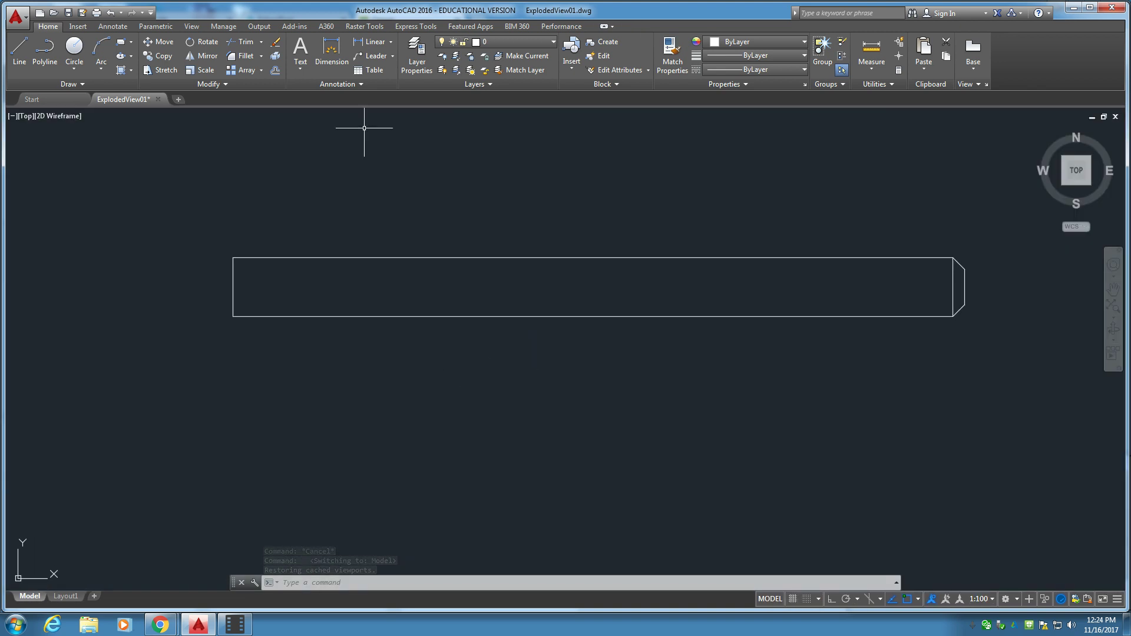
Step: Offset the rectangle's left edge 1-3/16 to the right
left_click(275, 71)
type("1-3/16")
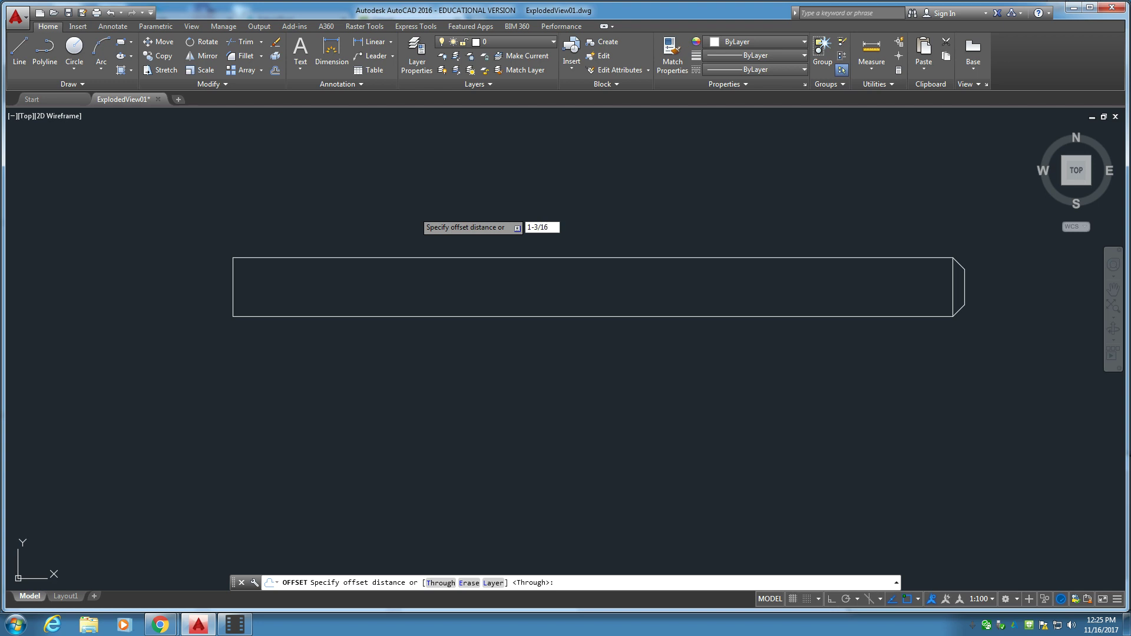
key("Return")
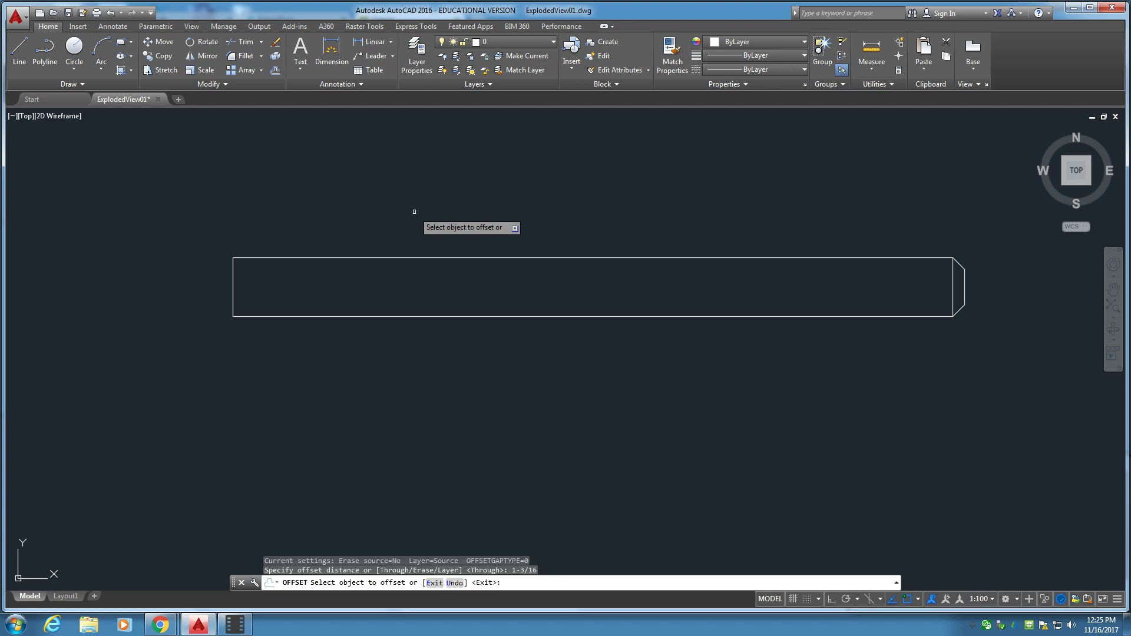
left_click(233, 288)
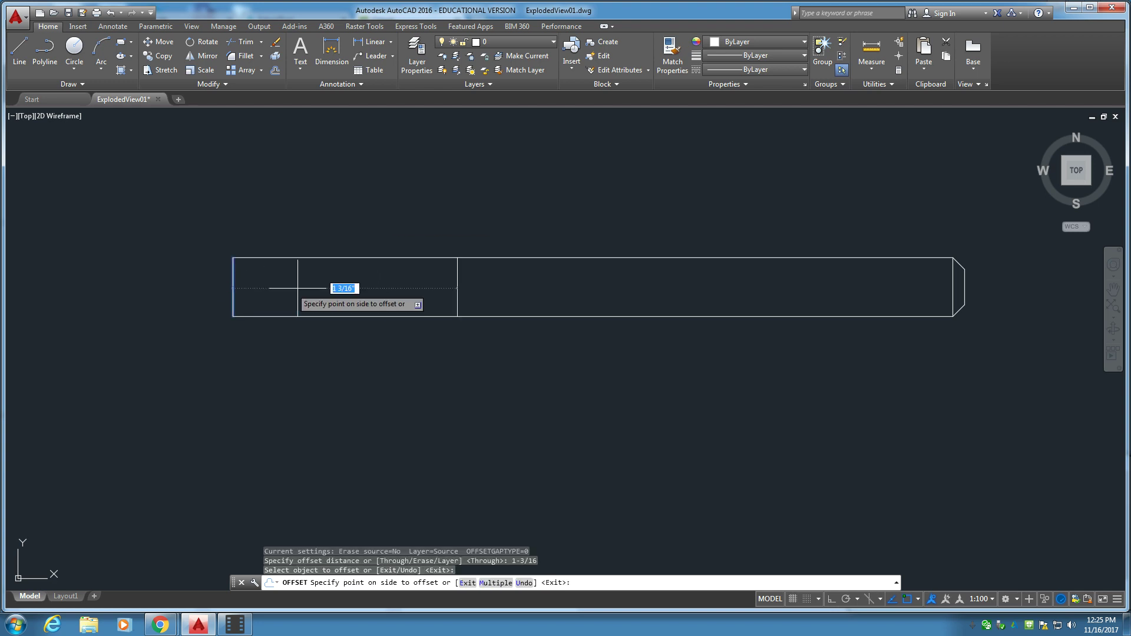
left_click(392, 291)
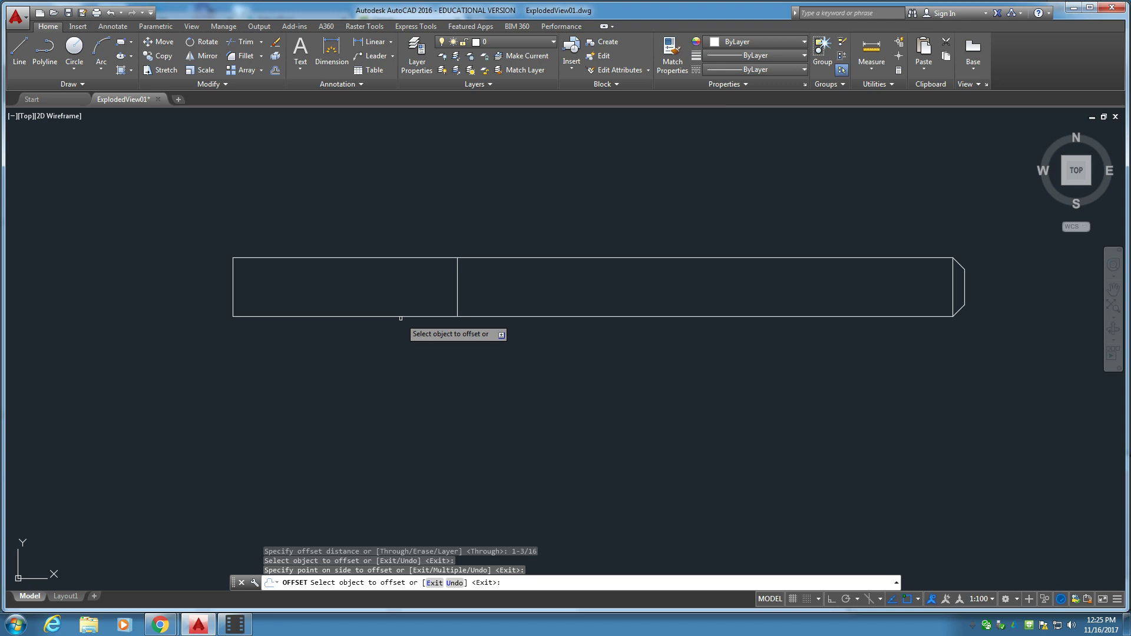
Step: Offset that new divider 1-5/8 further right and save the drawing
left_click(272, 71)
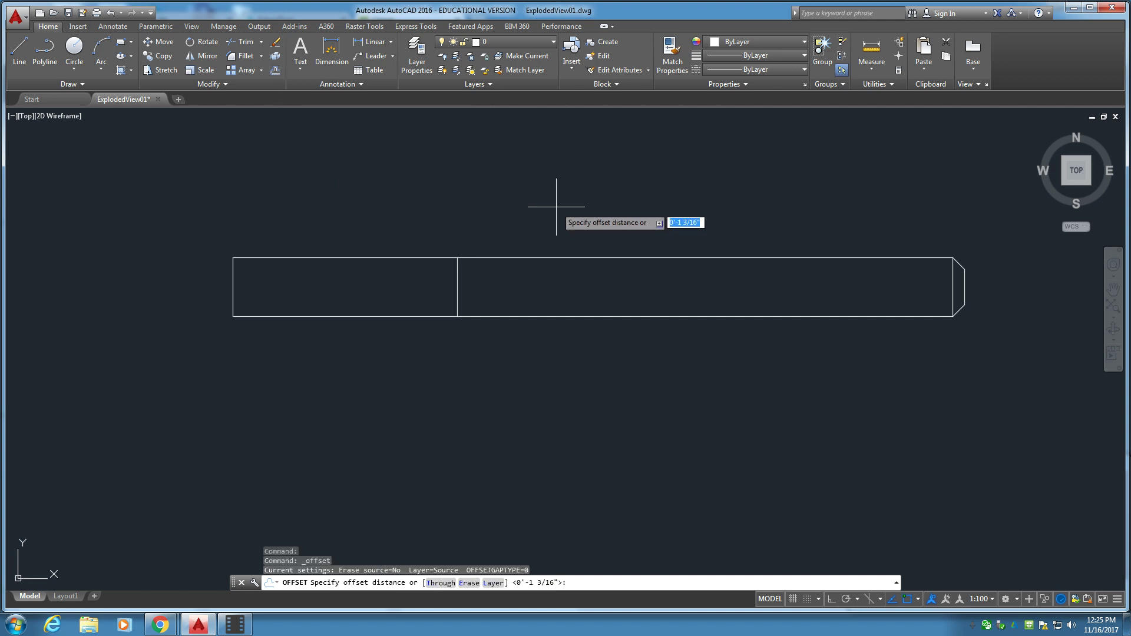
type("1-5/8")
key("Return")
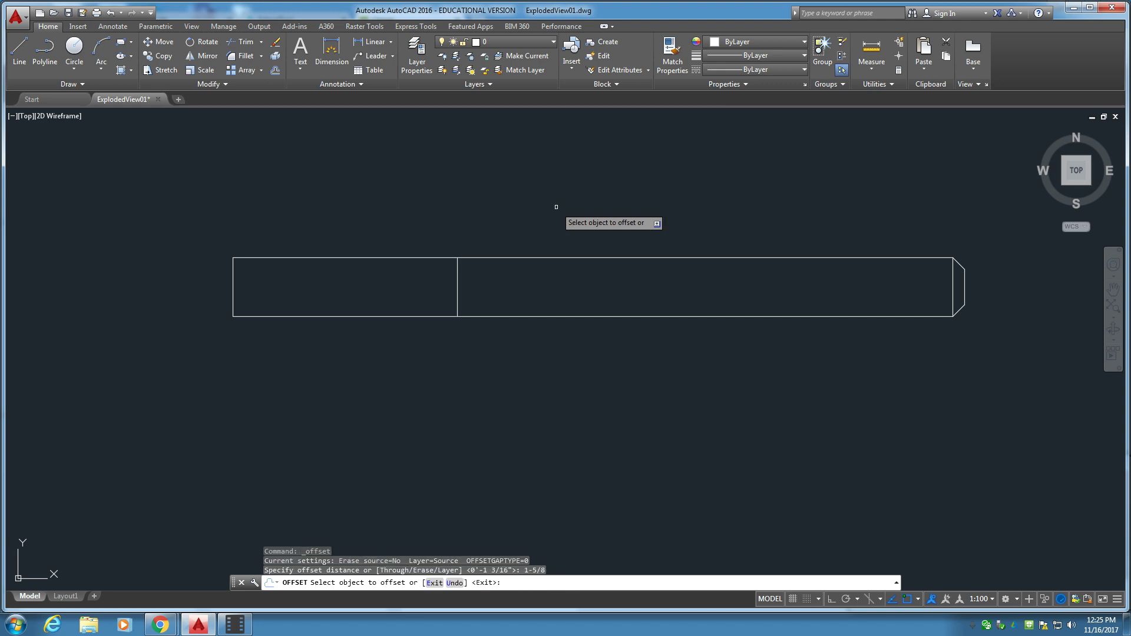
left_click(458, 287)
left_click(649, 287)
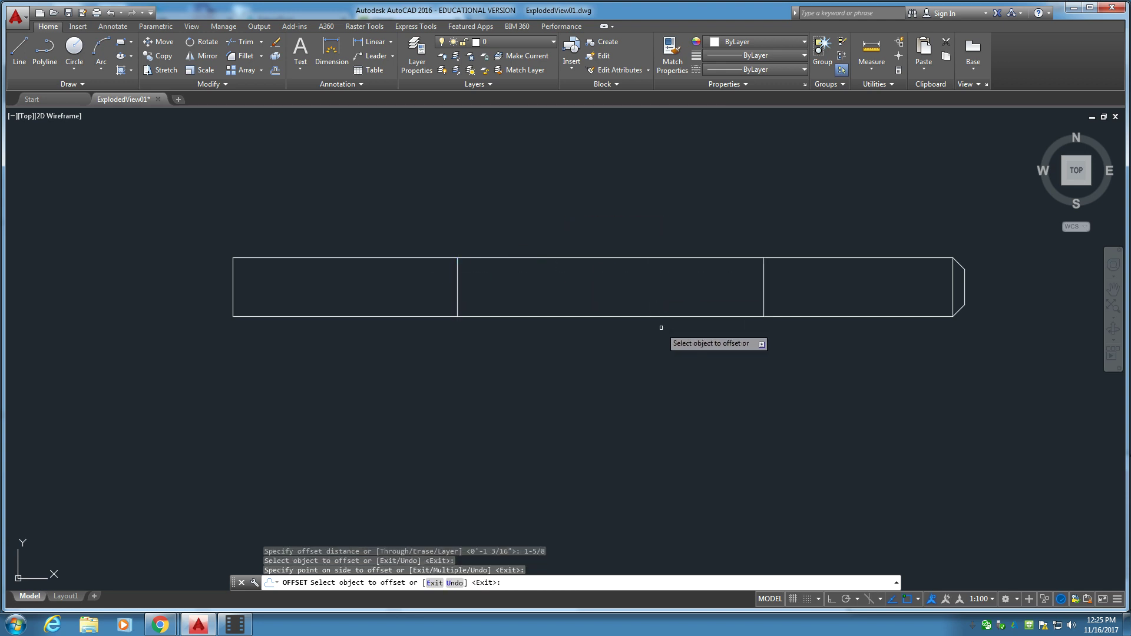
middle_click_drag(582, 349, 553, 370)
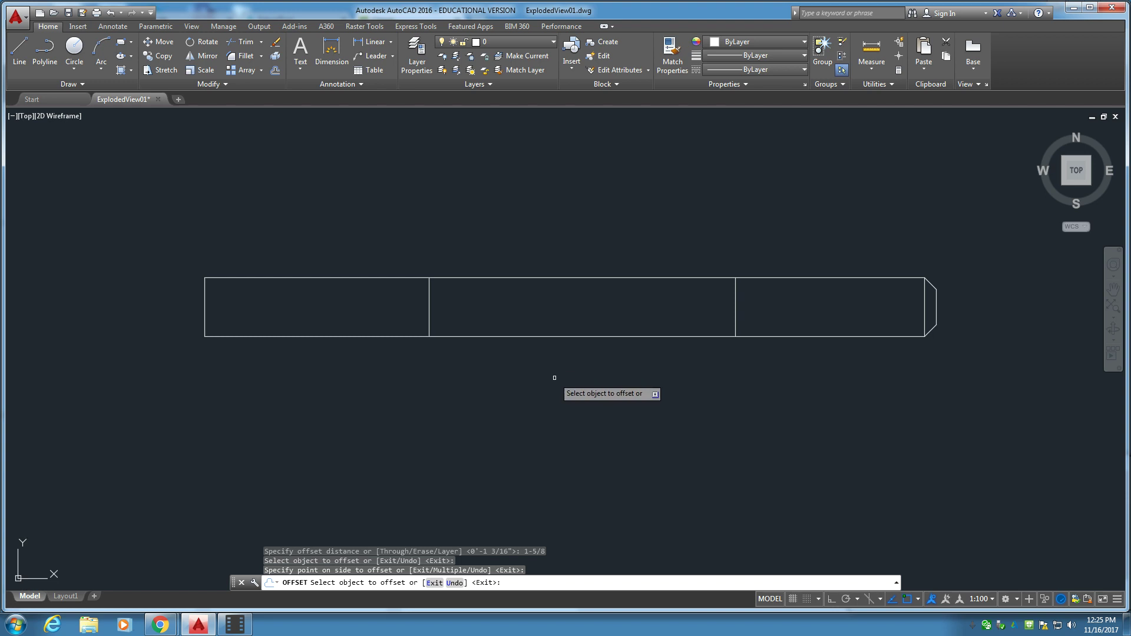
key("ctrl+s")
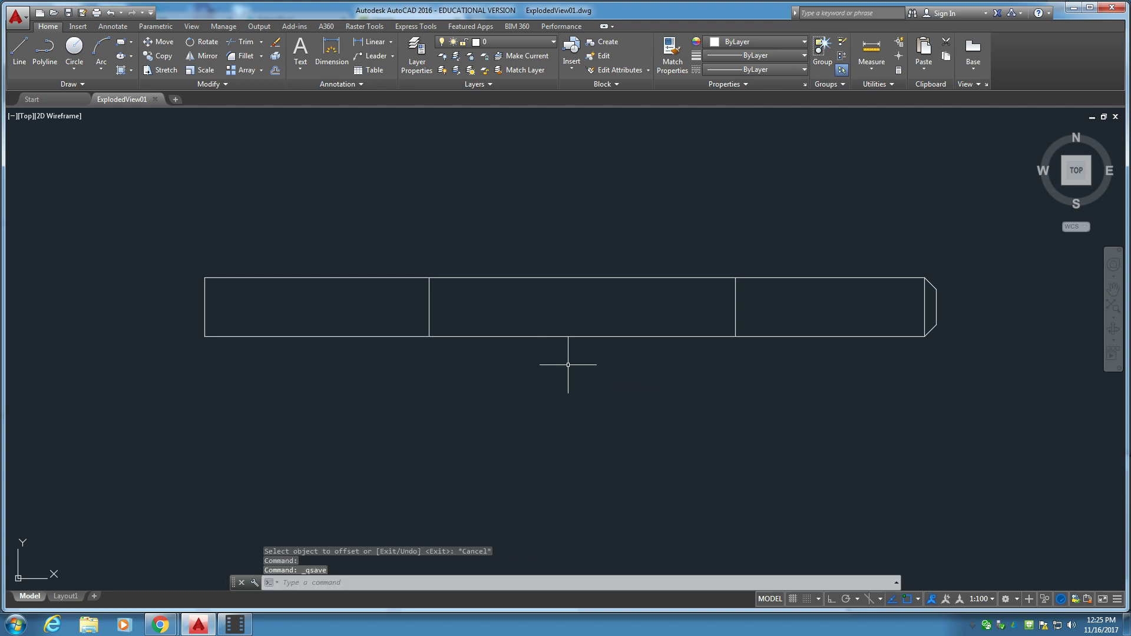
Step: Fill the section between the two dividers with ANSI36 hatch at scale 0.25, then save
left_click(131, 71)
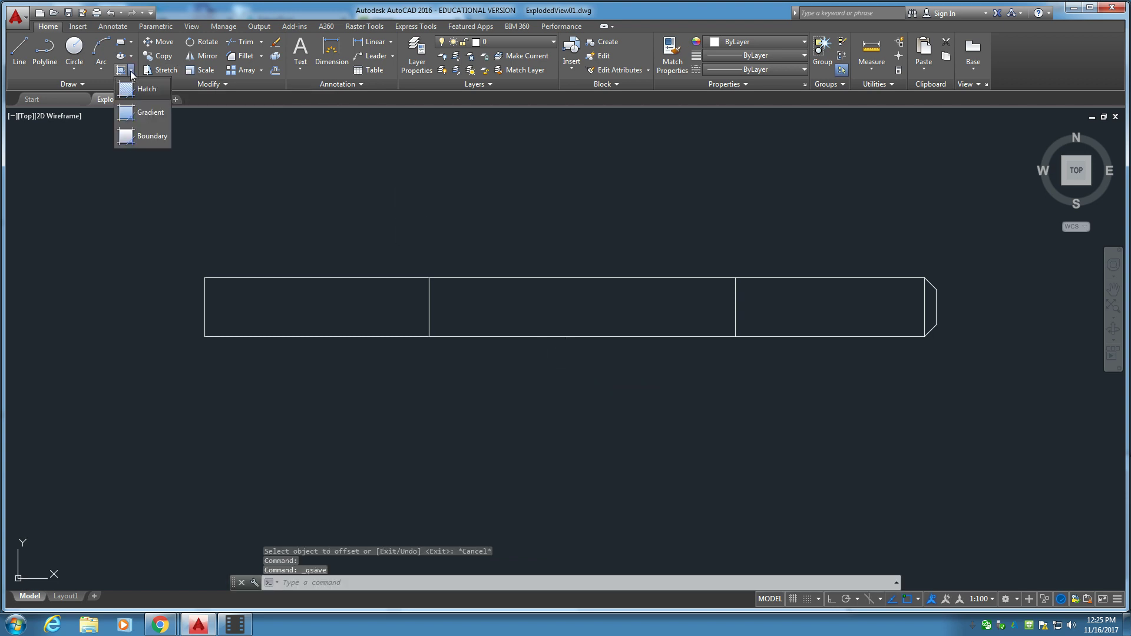
left_click(125, 90)
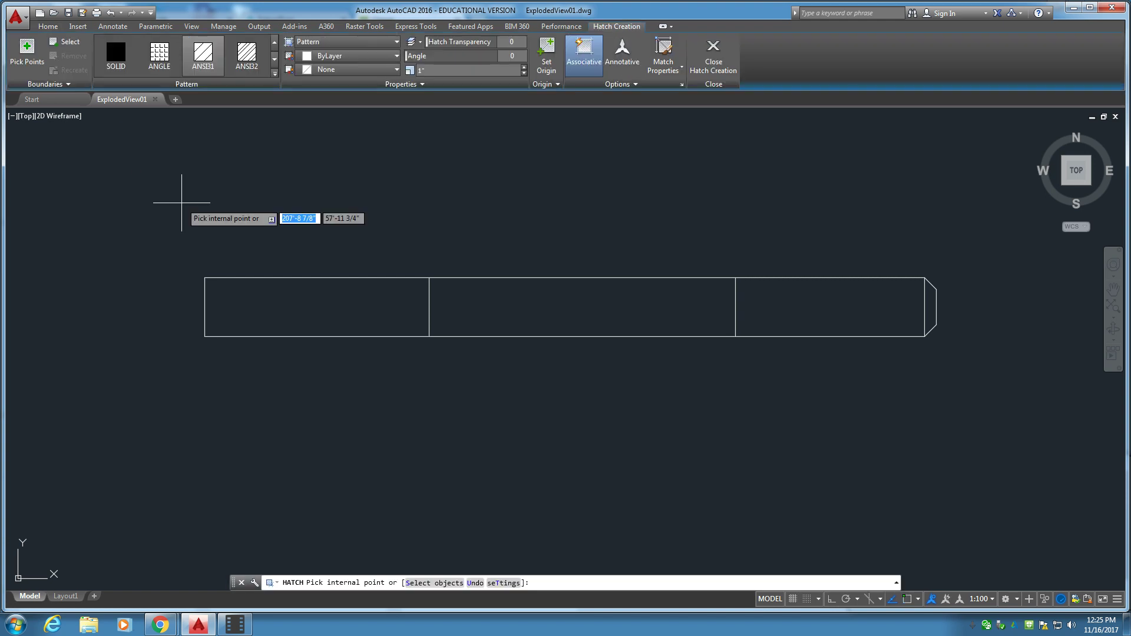
left_click(275, 74)
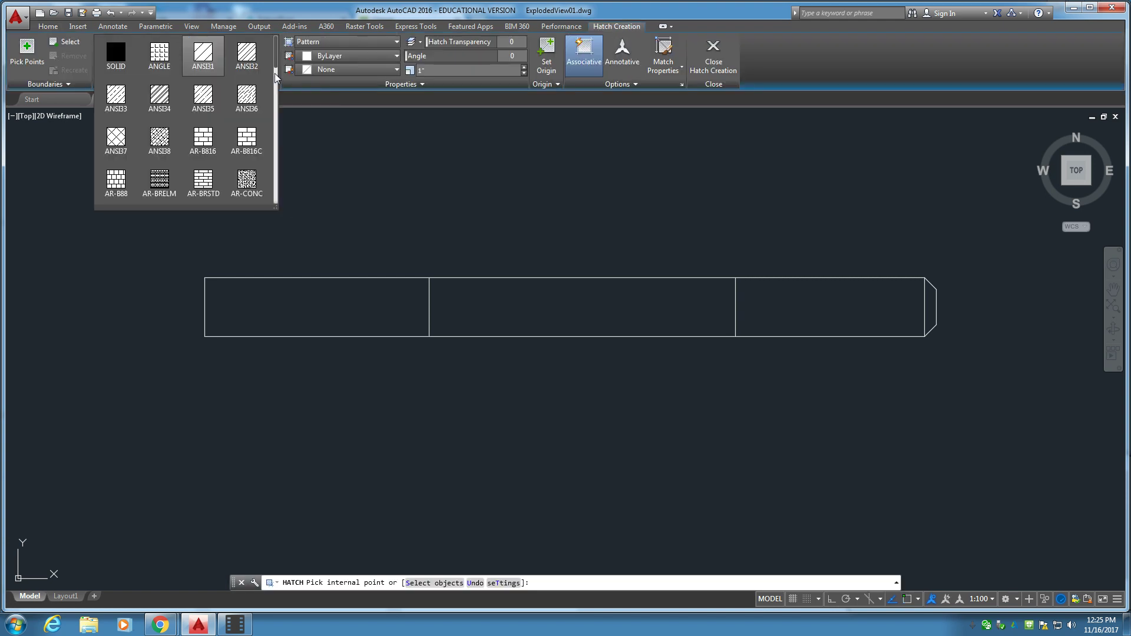
left_click(248, 116)
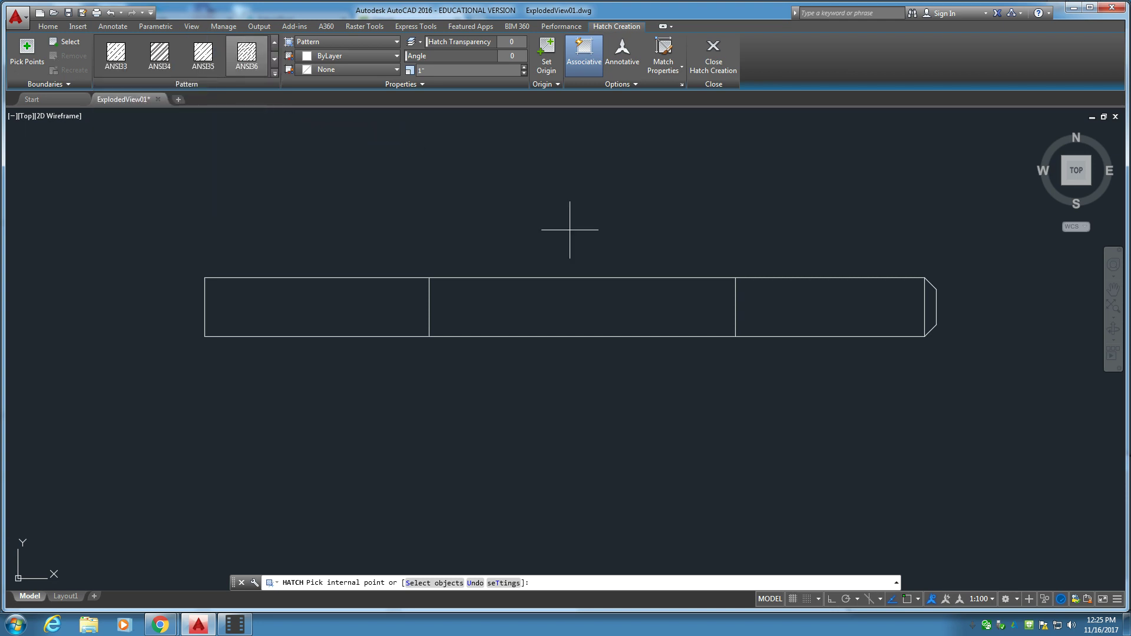
left_click(589, 307)
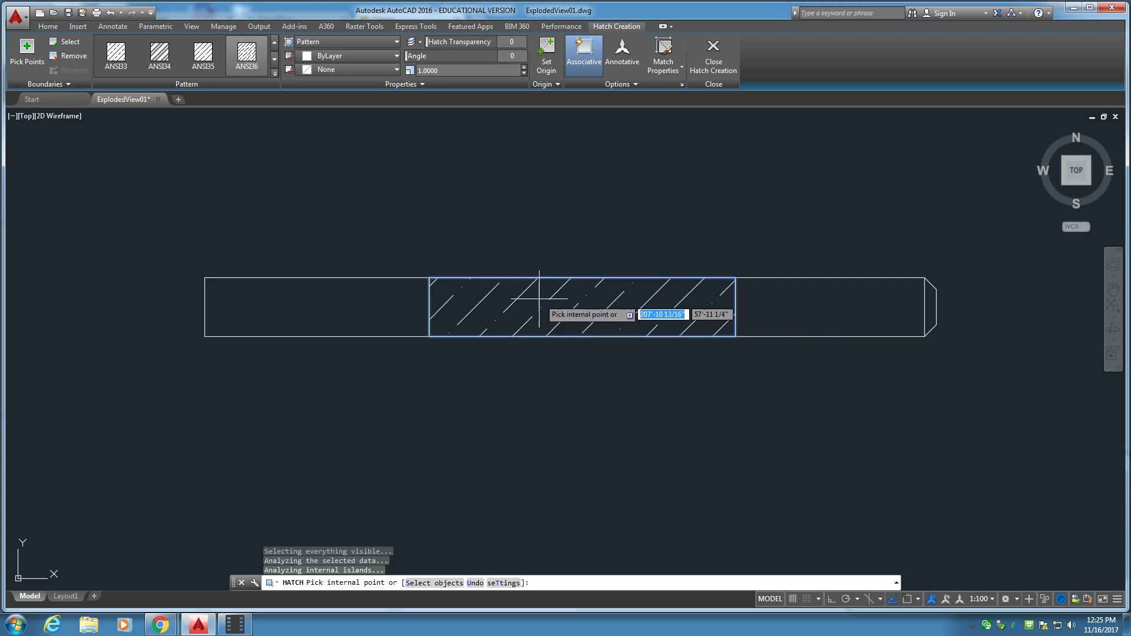
left_click(442, 69)
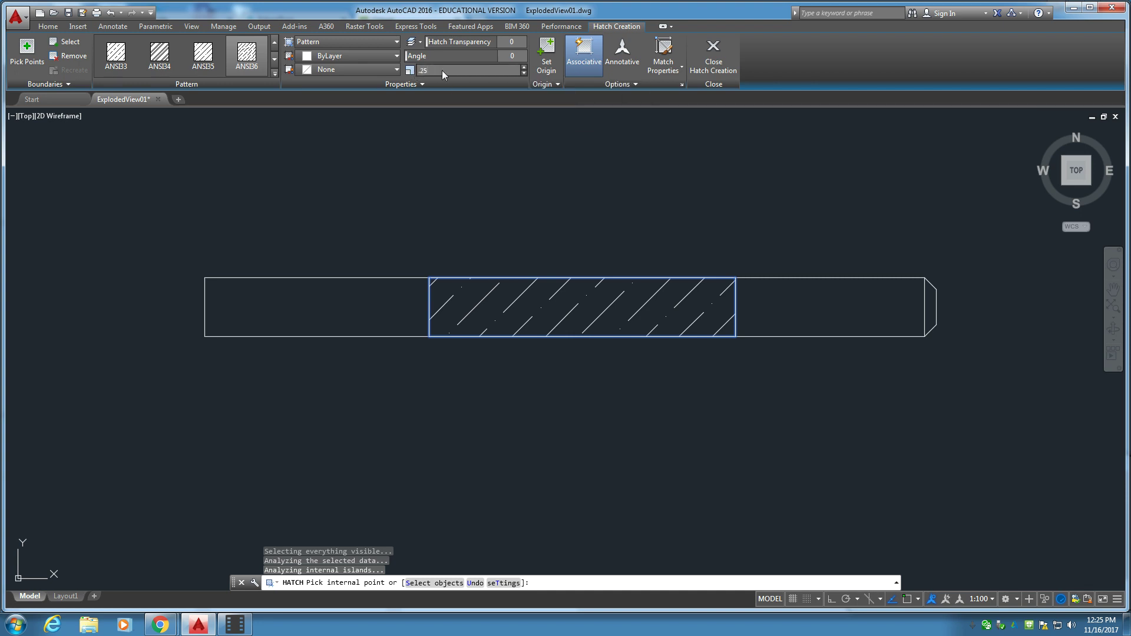
key("Return")
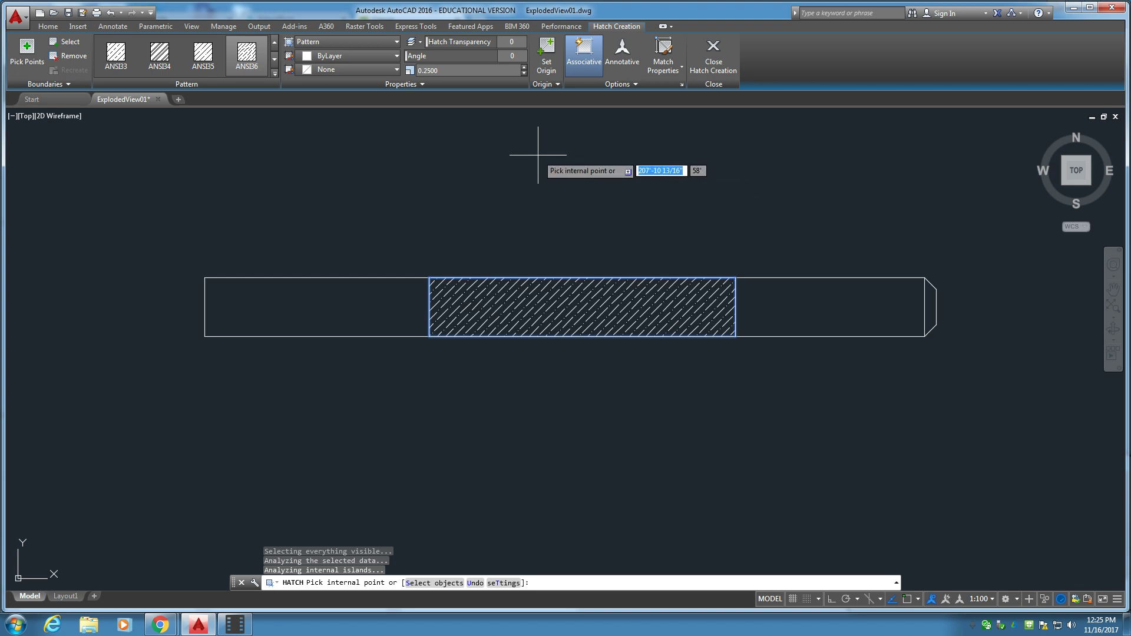
key("Escape")
key("ctrl+s")
middle_click_drag(652, 252, 660, 269)
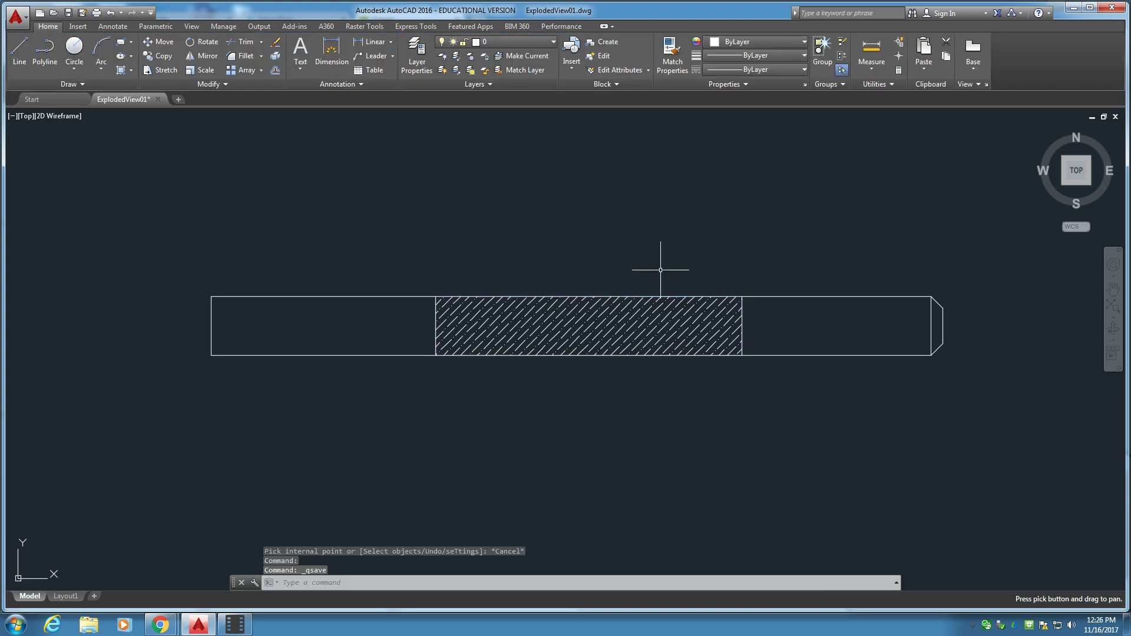